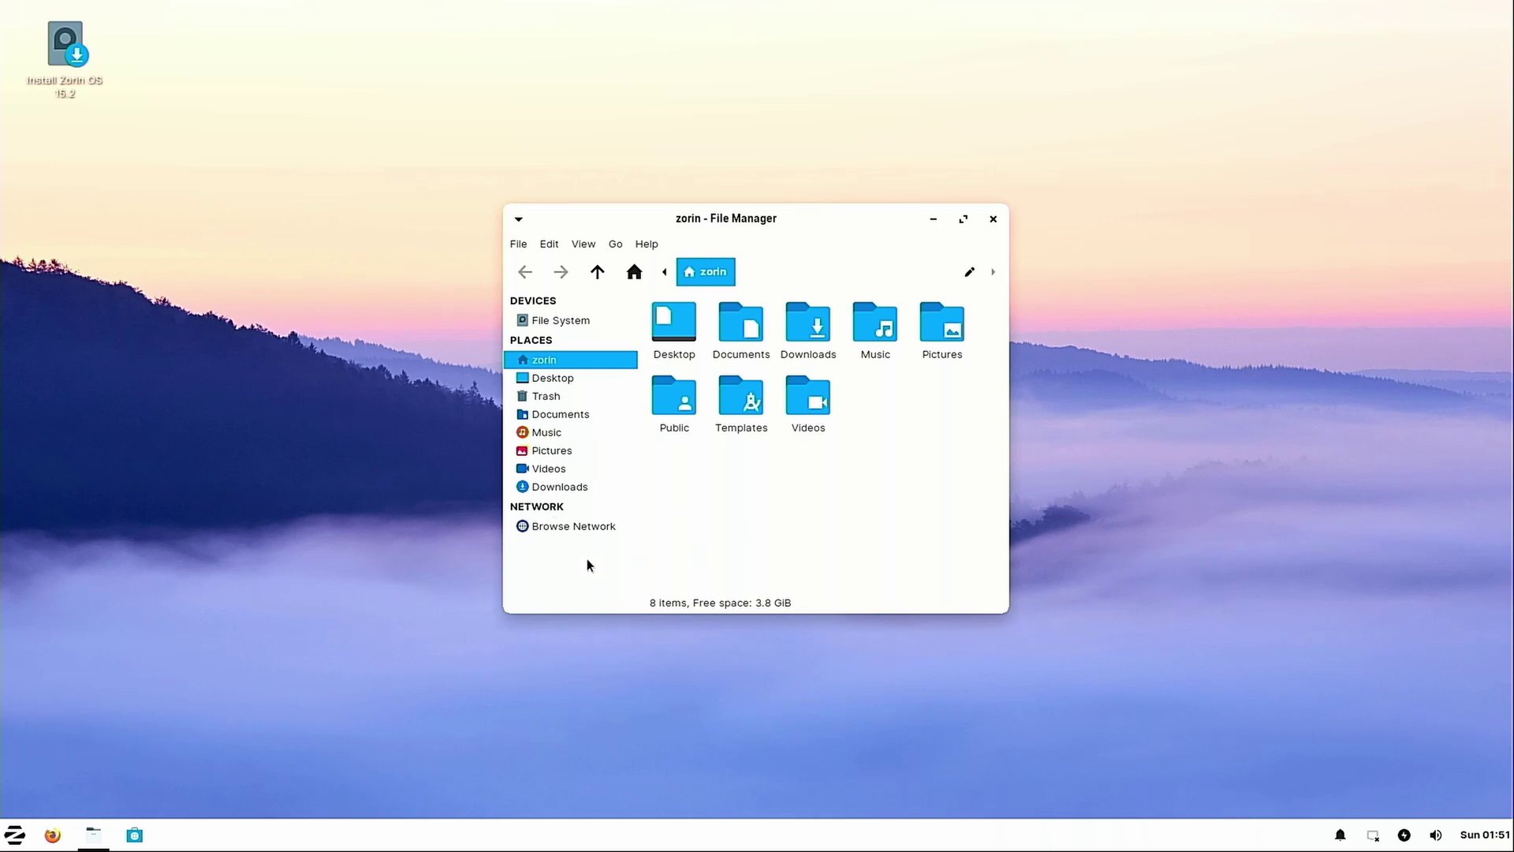
Browse the root File System folders, then close the File Manager with Alt+F4.
{"action": "left_click", "coordinate": [557, 320]}
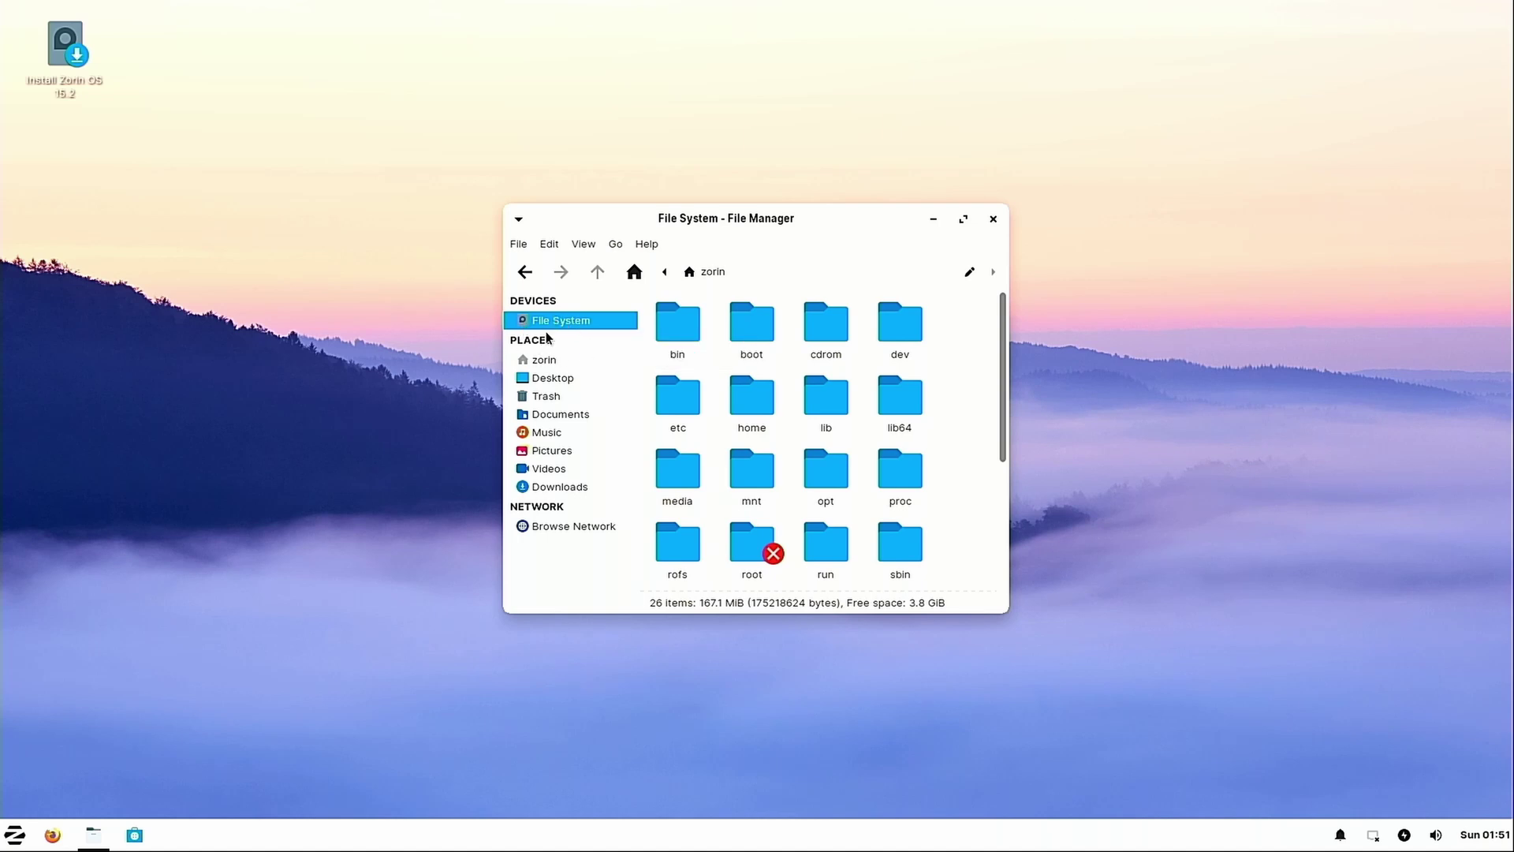
{"action": "key", "text": "alt+F4"}
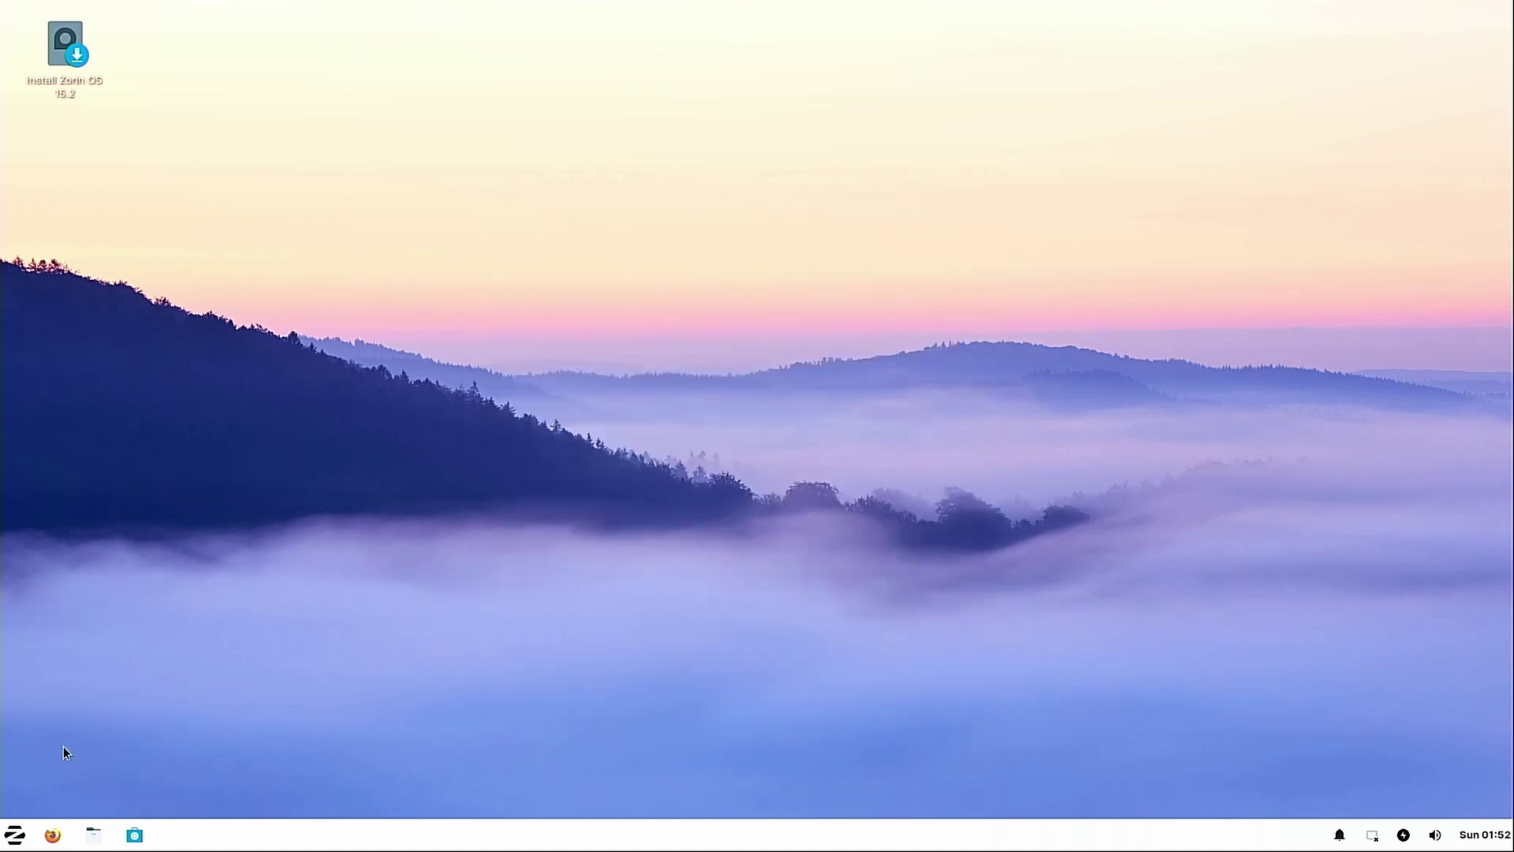
Launch GParted, confirm /dev/sda (7.42 GiB) is the only listed disk, then quit GParted.
{"action": "left_click", "coordinate": [13, 839]}
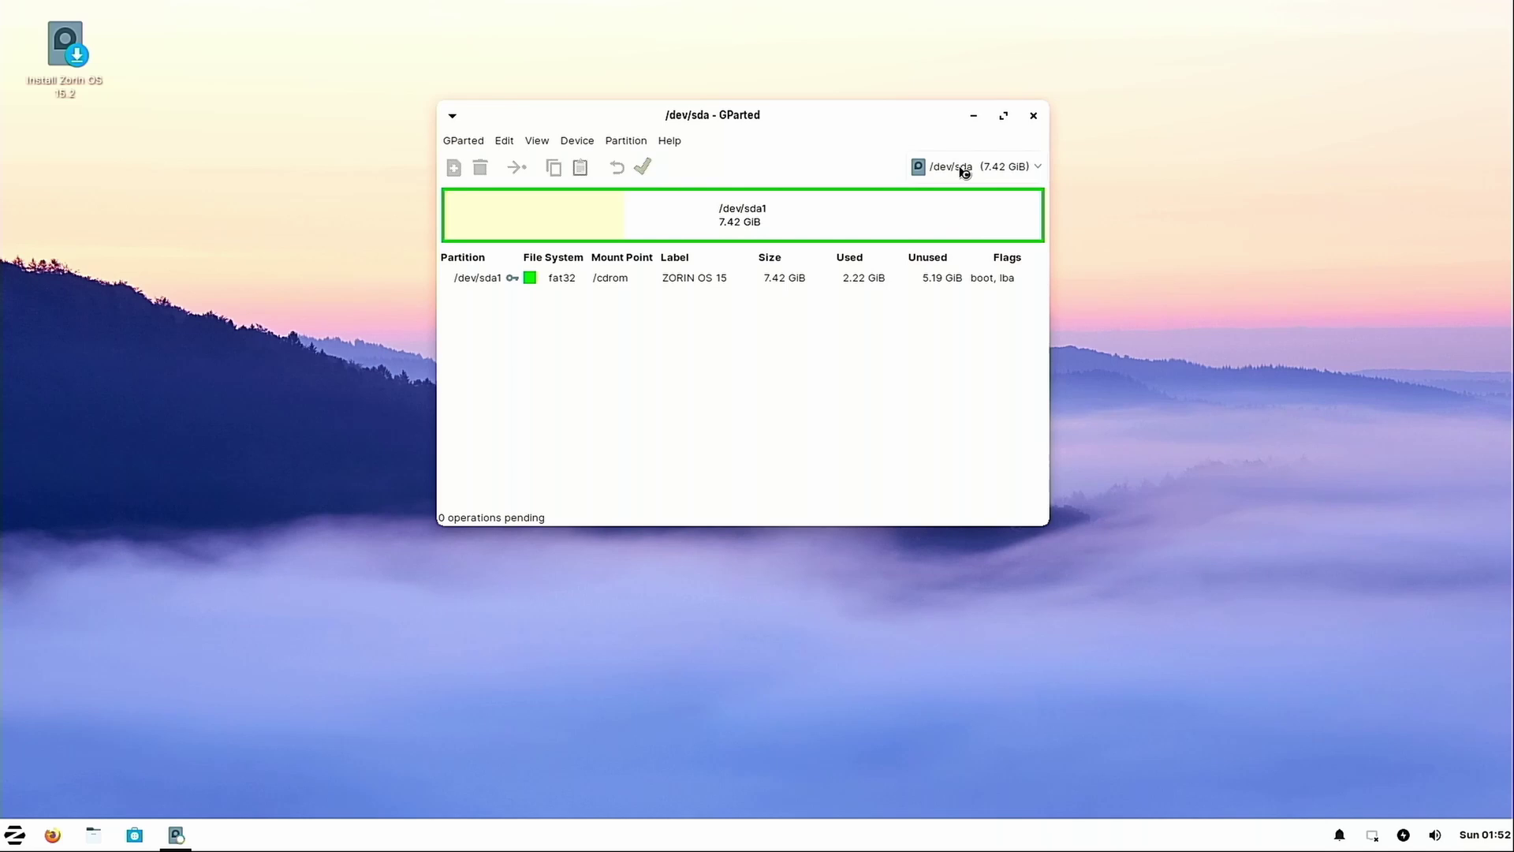
{"action": "left_click", "coordinate": [964, 169]}
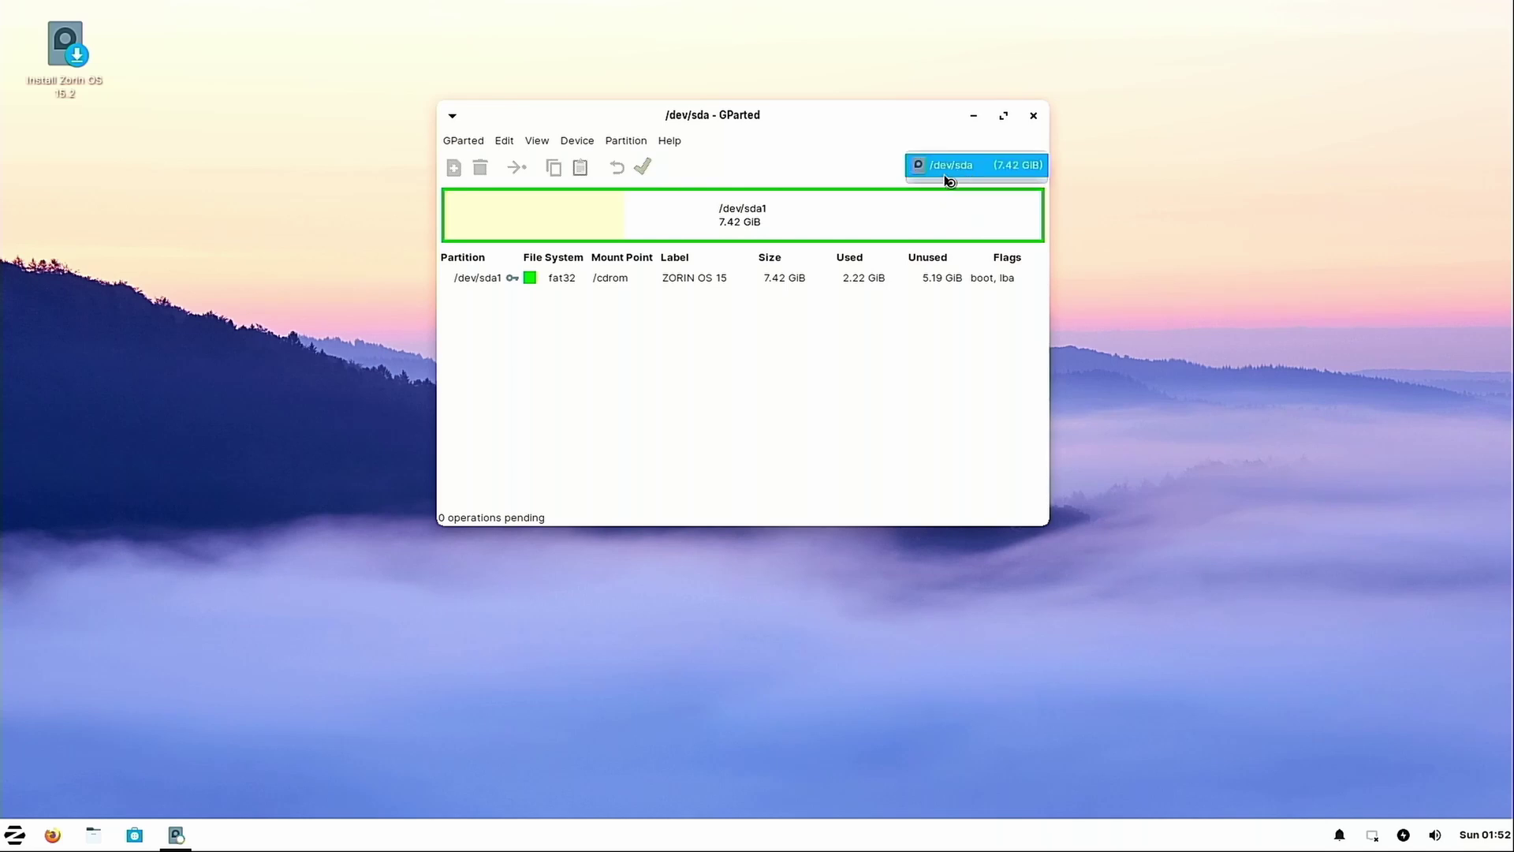
{"action": "left_click", "coordinate": [947, 176]}
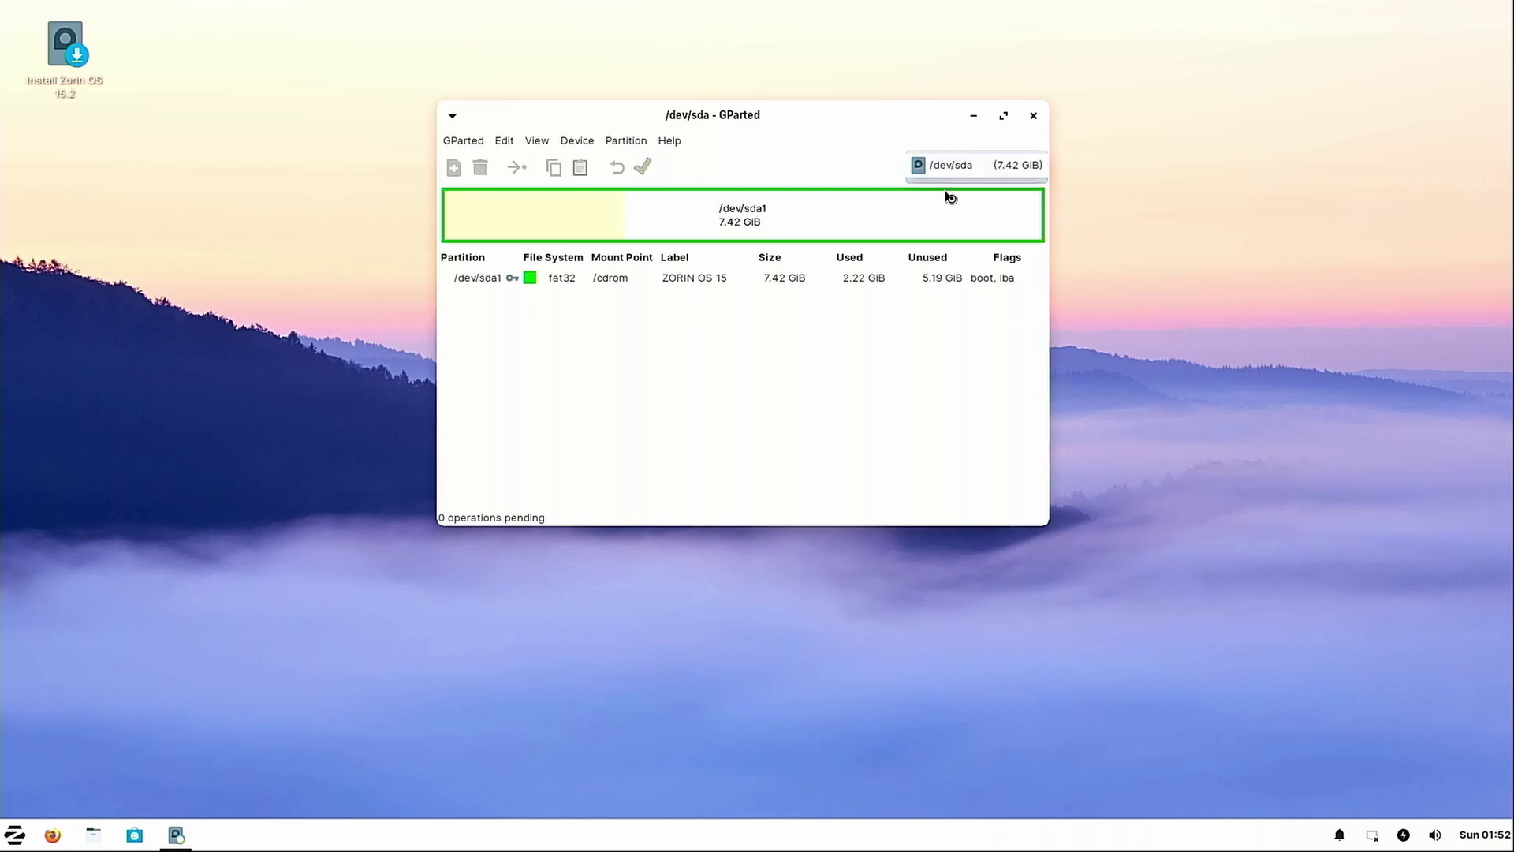
{"action": "left_click", "coordinate": [975, 167]}
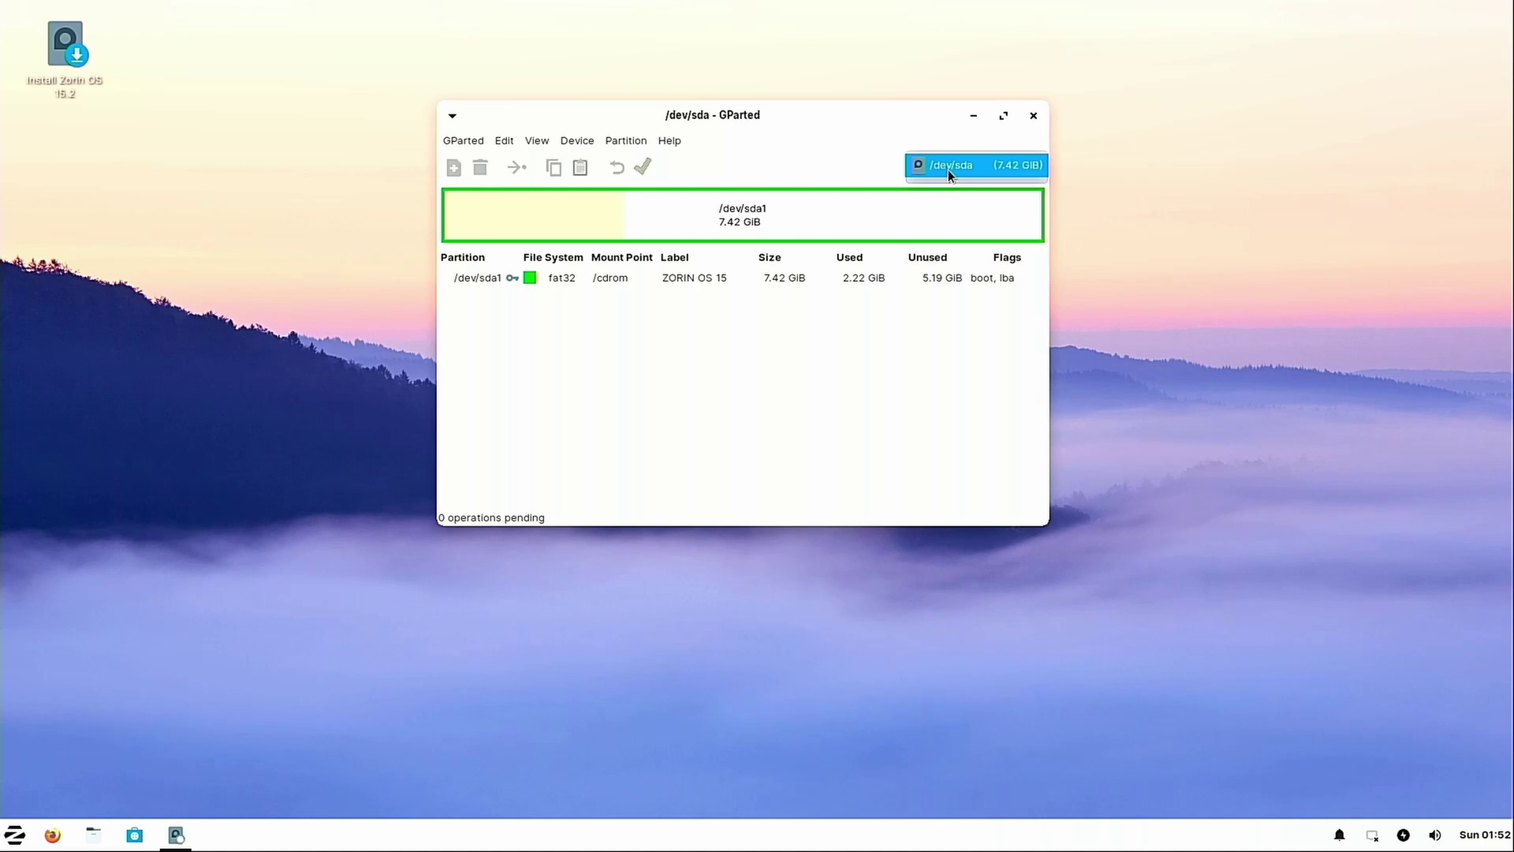
{"action": "left_click", "coordinate": [948, 169]}
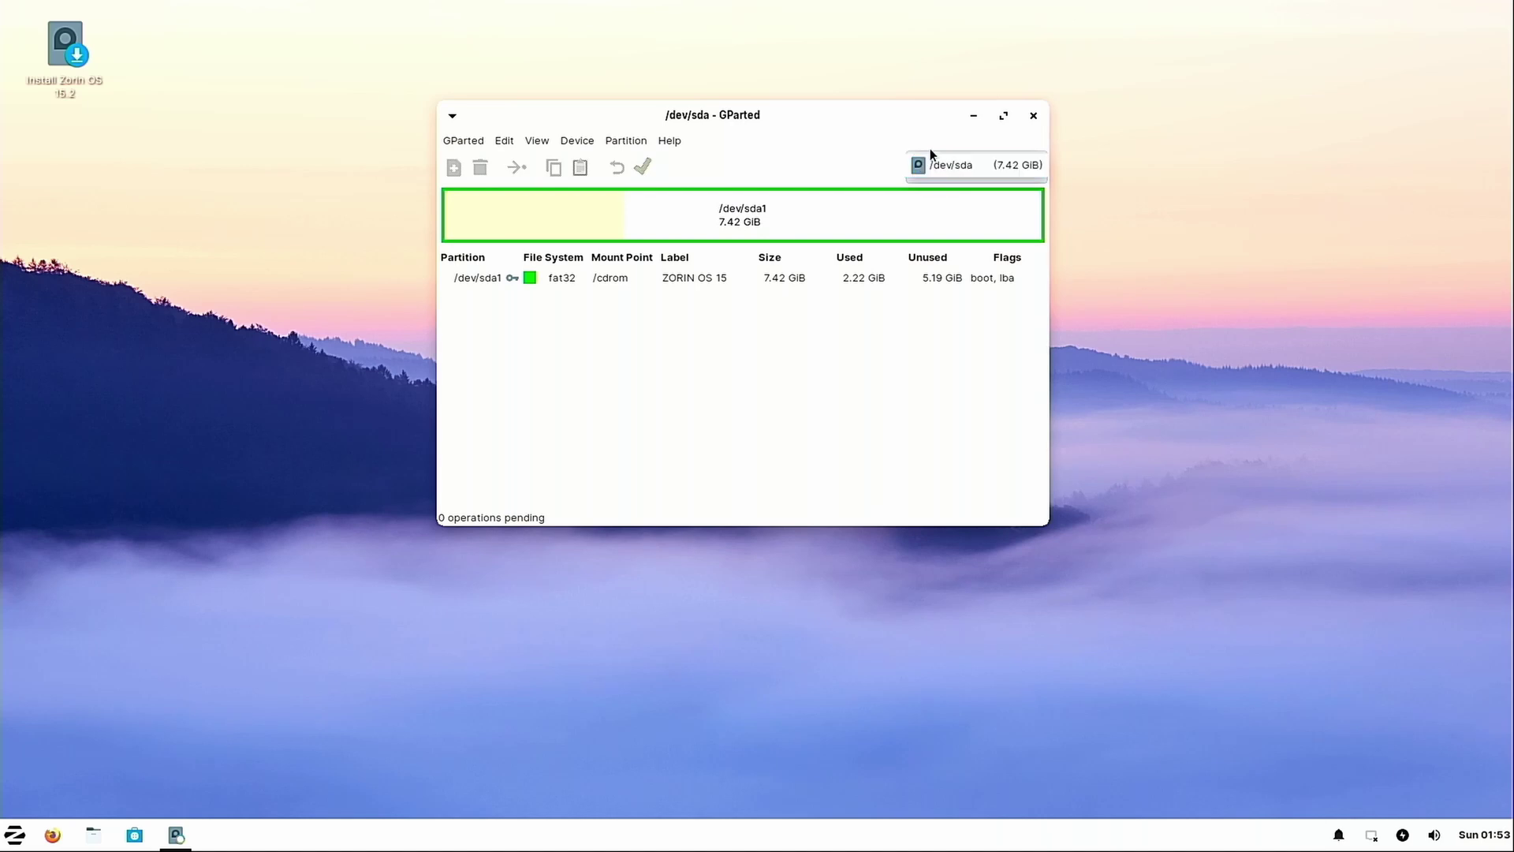
{"action": "key", "text": "ctrl+q"}
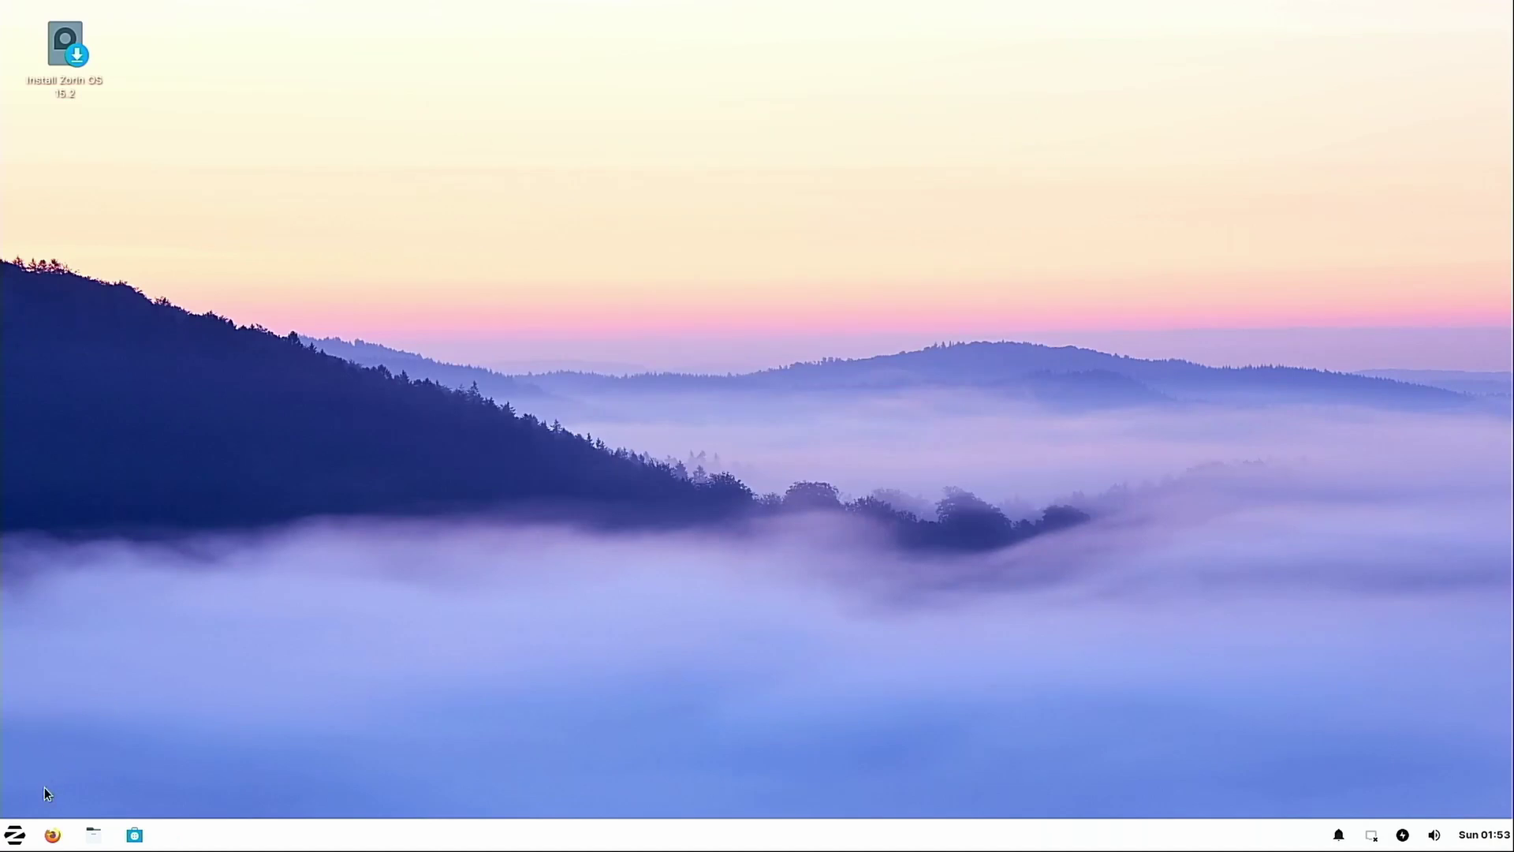
Launch Disks via a 'disk' search and view the 8.0 GB Thumb Drive's FAT32 ZORIN OS 15 partition.
{"action": "left_click", "coordinate": [13, 838]}
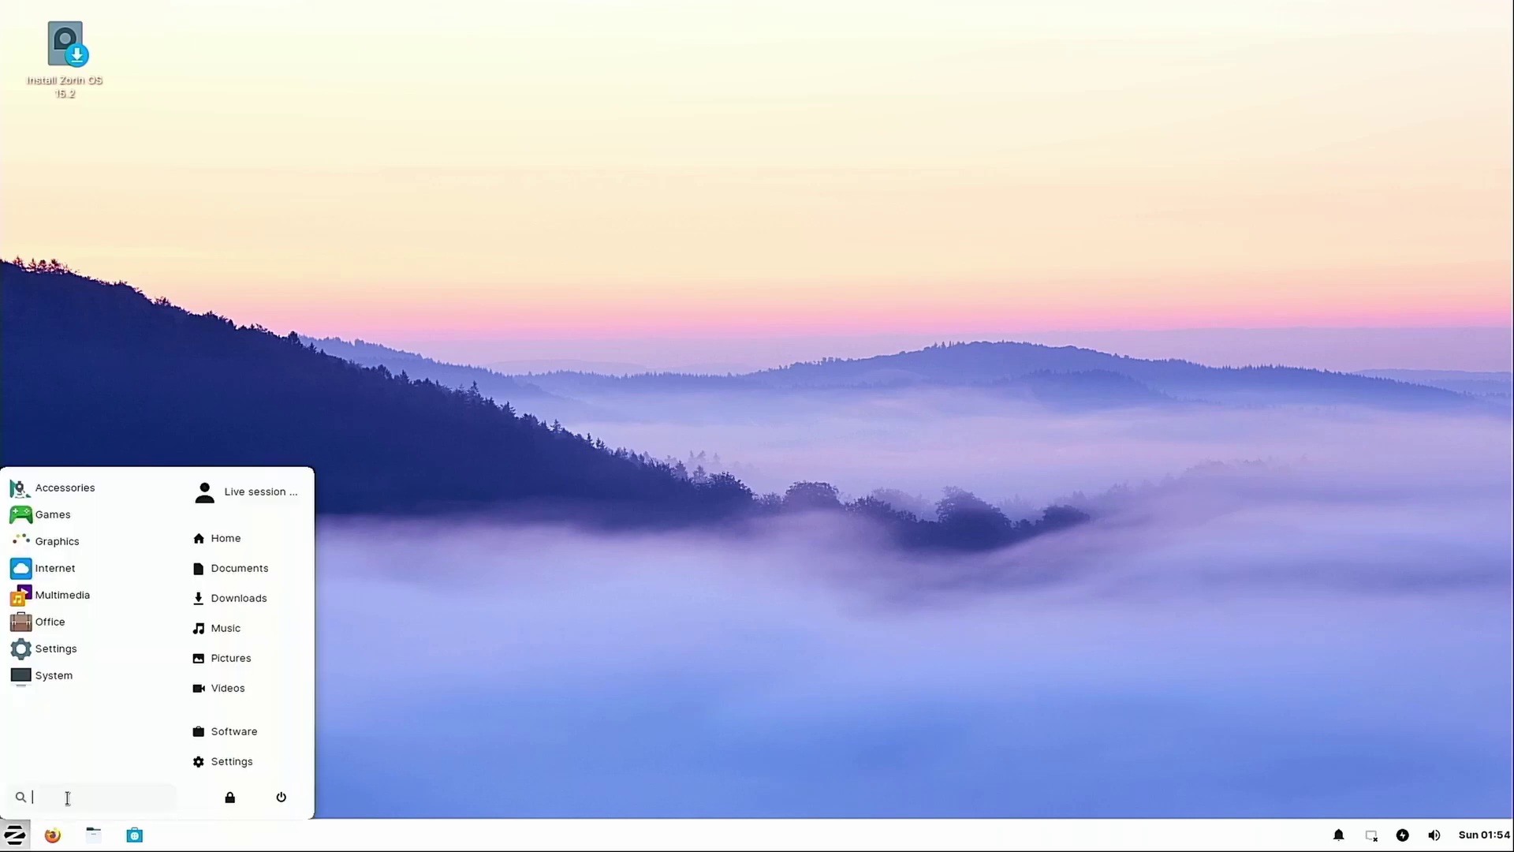
{"action": "type", "text": "disk"}
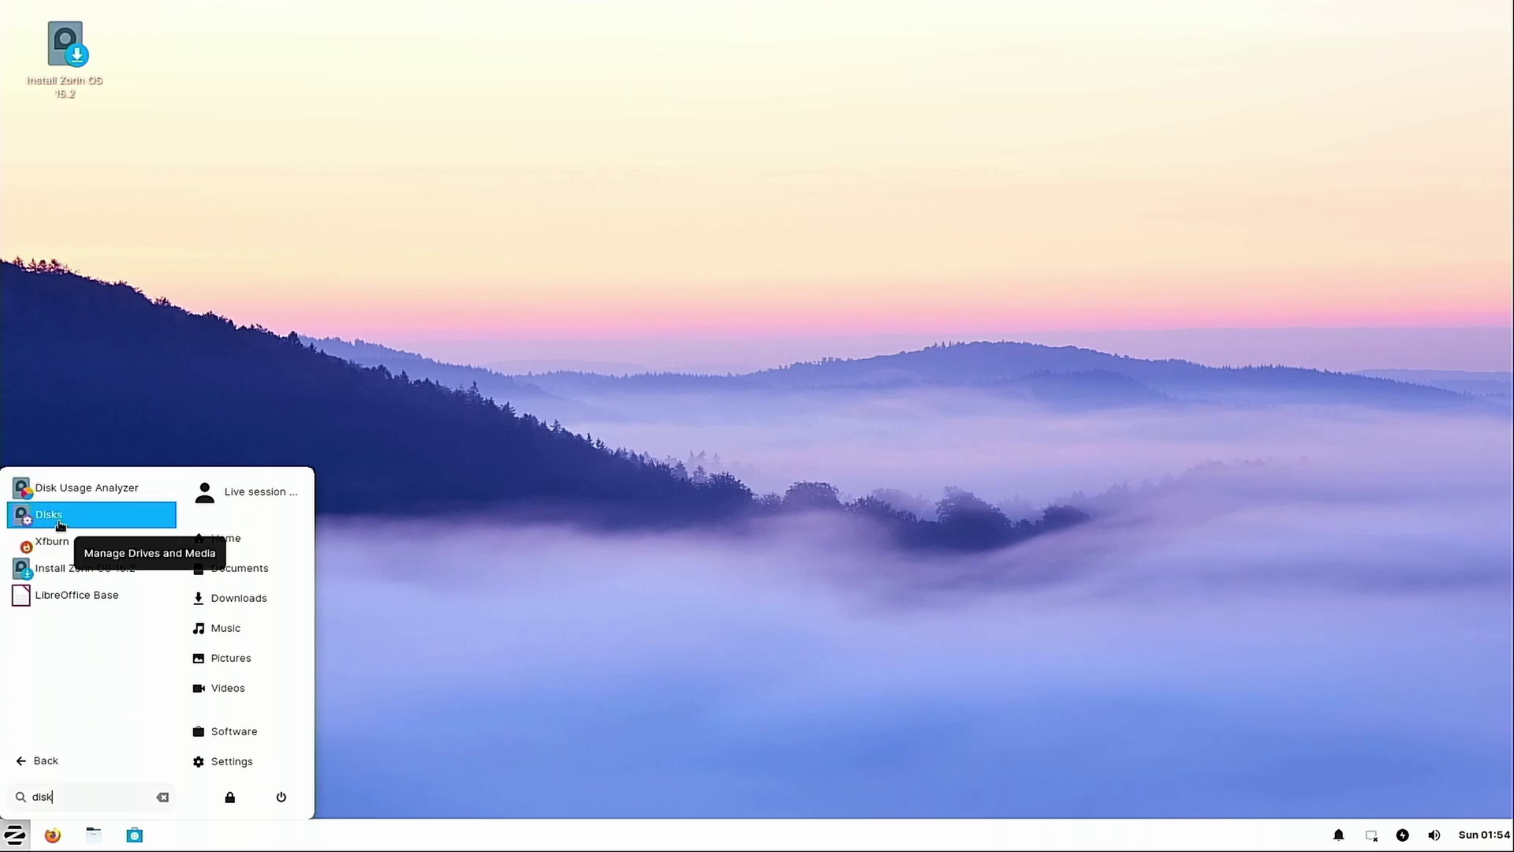
{"action": "left_click", "coordinate": [62, 524]}
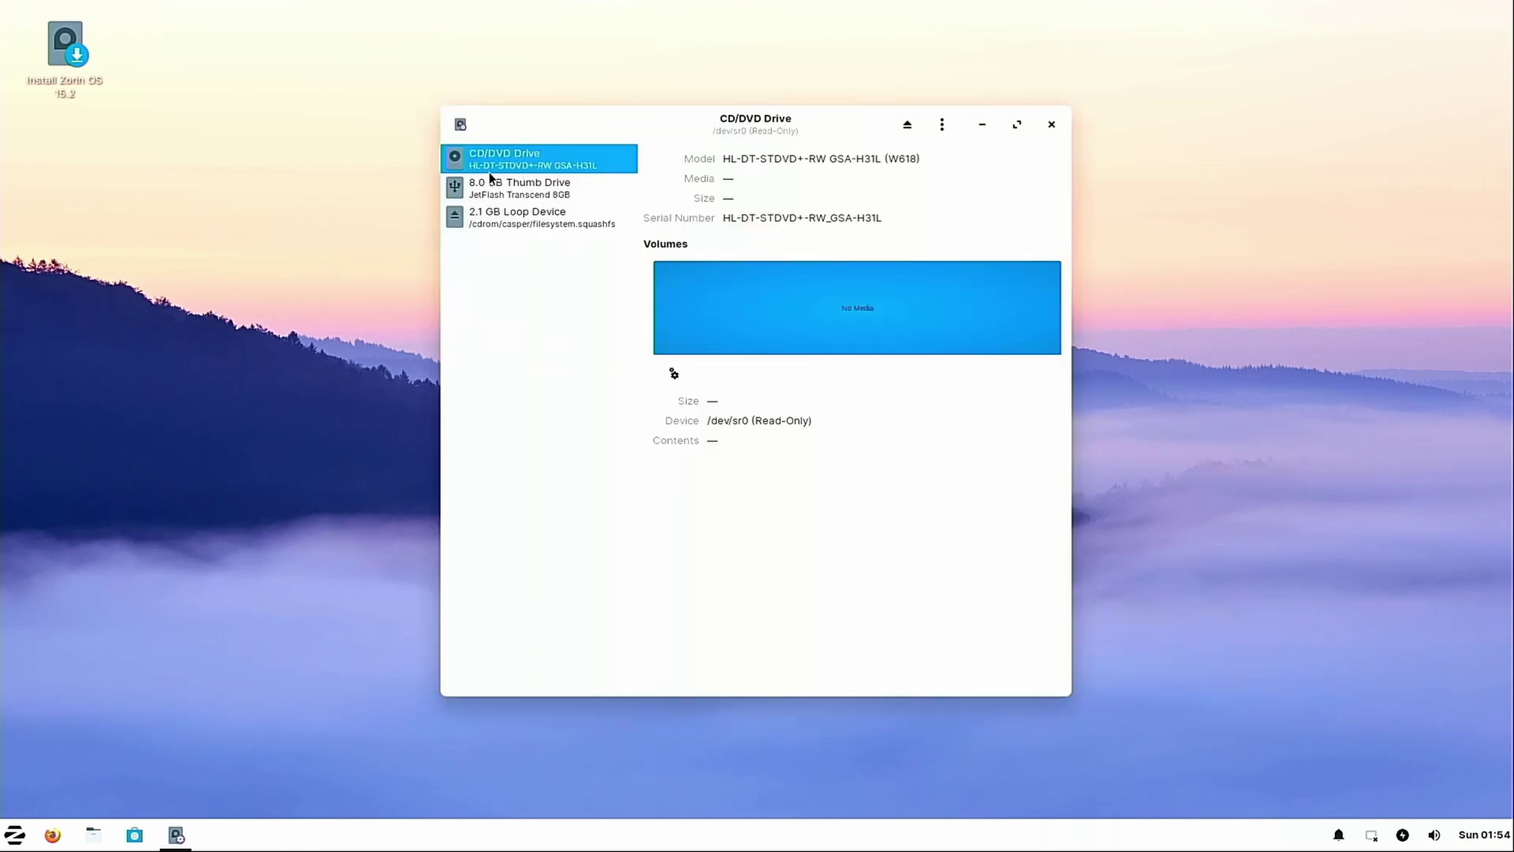
{"action": "left_click", "coordinate": [495, 188]}
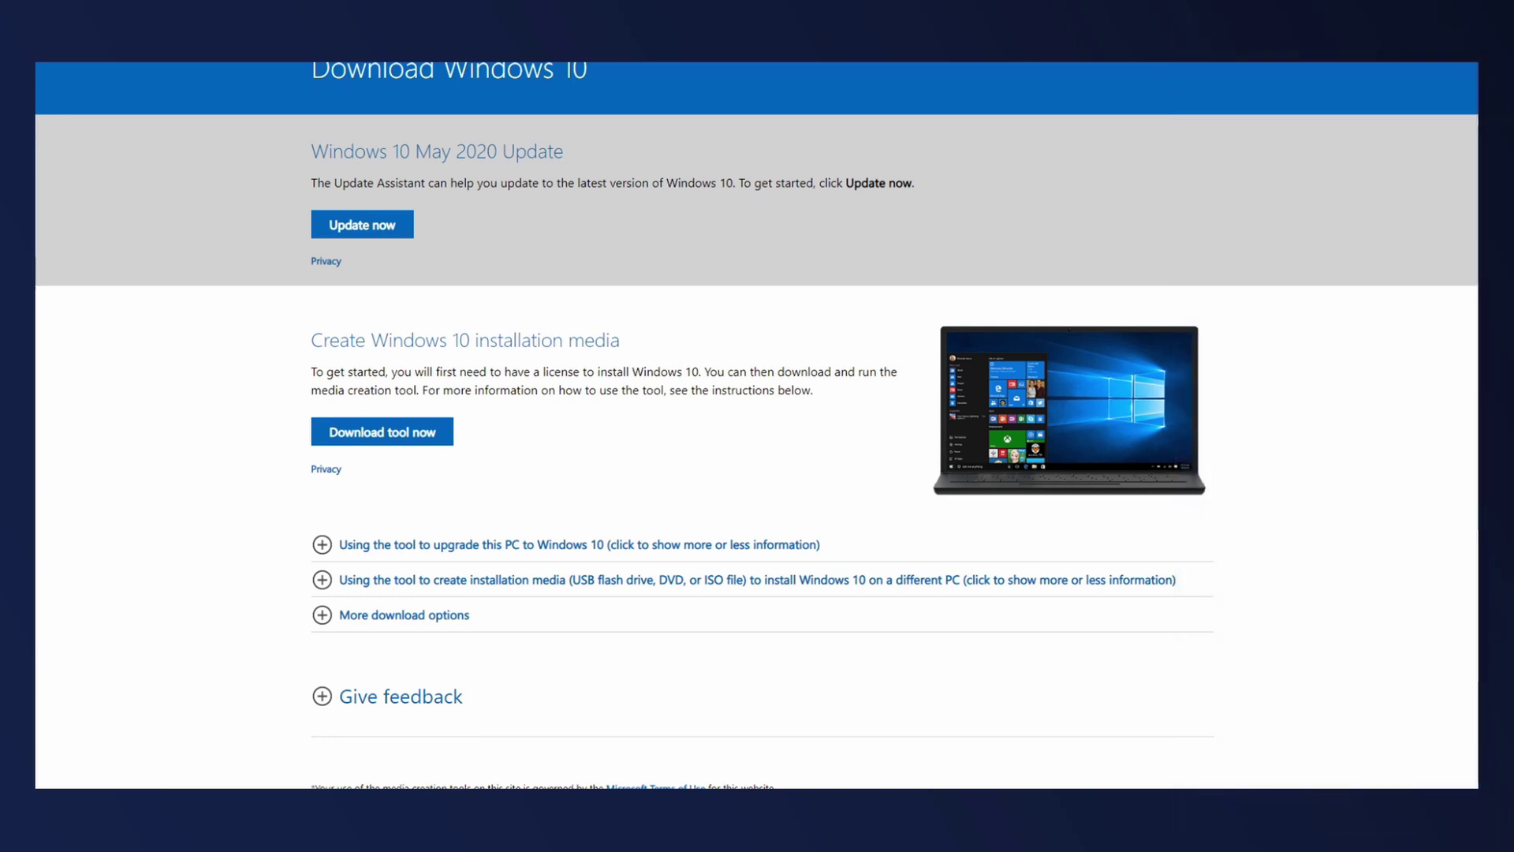
Download the MediaCreationTool from Microsoft's Download Windows 10 page via 'Download tool now'.
{"action": "scroll", "coordinate": [757, 425], "scroll_direction": "up", "scroll_amount": 1}
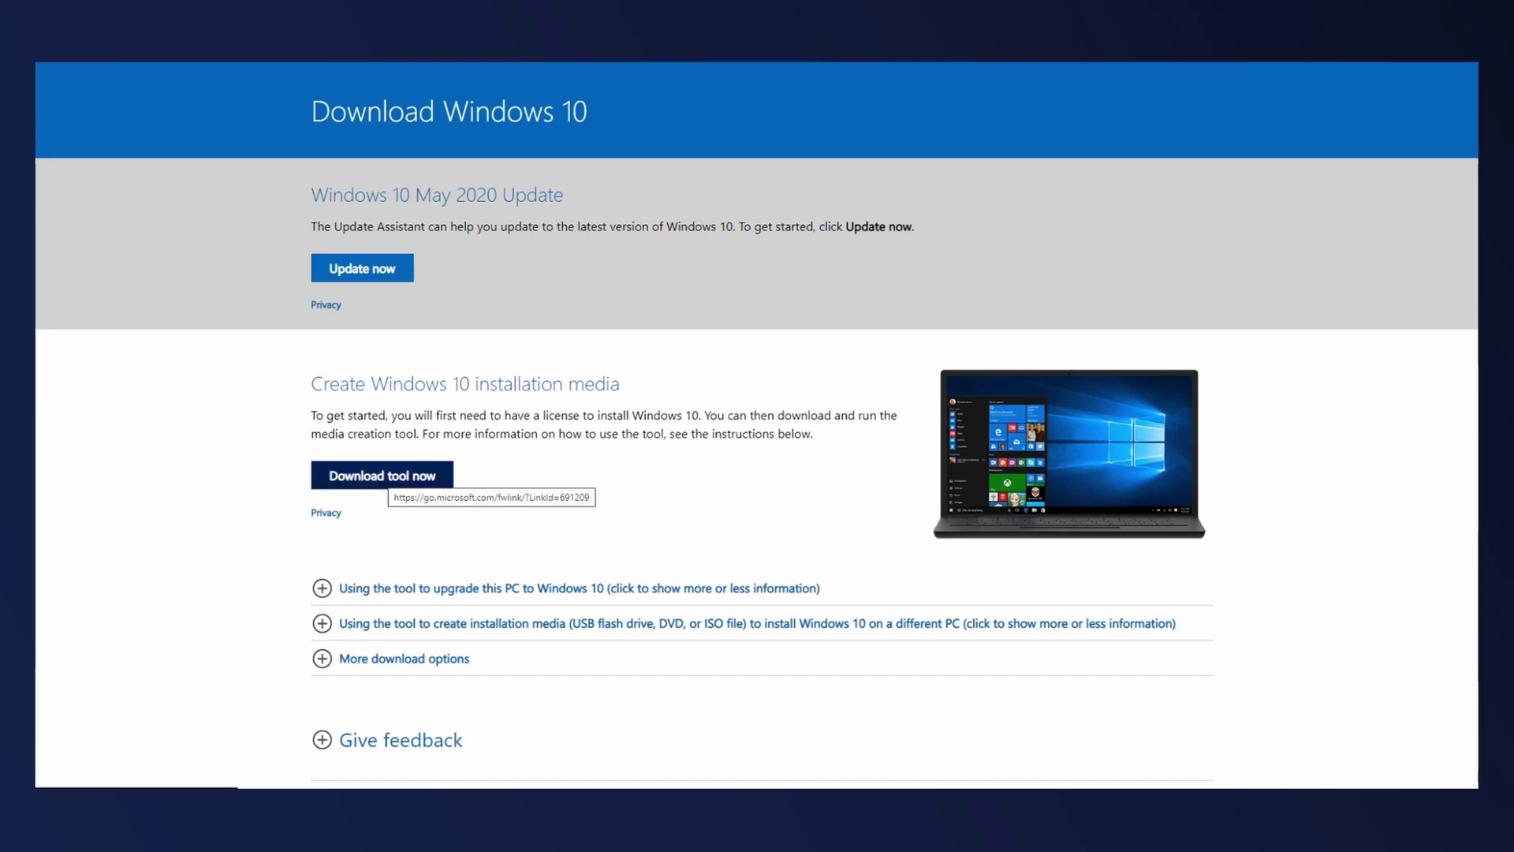
{"action": "left_click", "coordinate": [382, 476]}
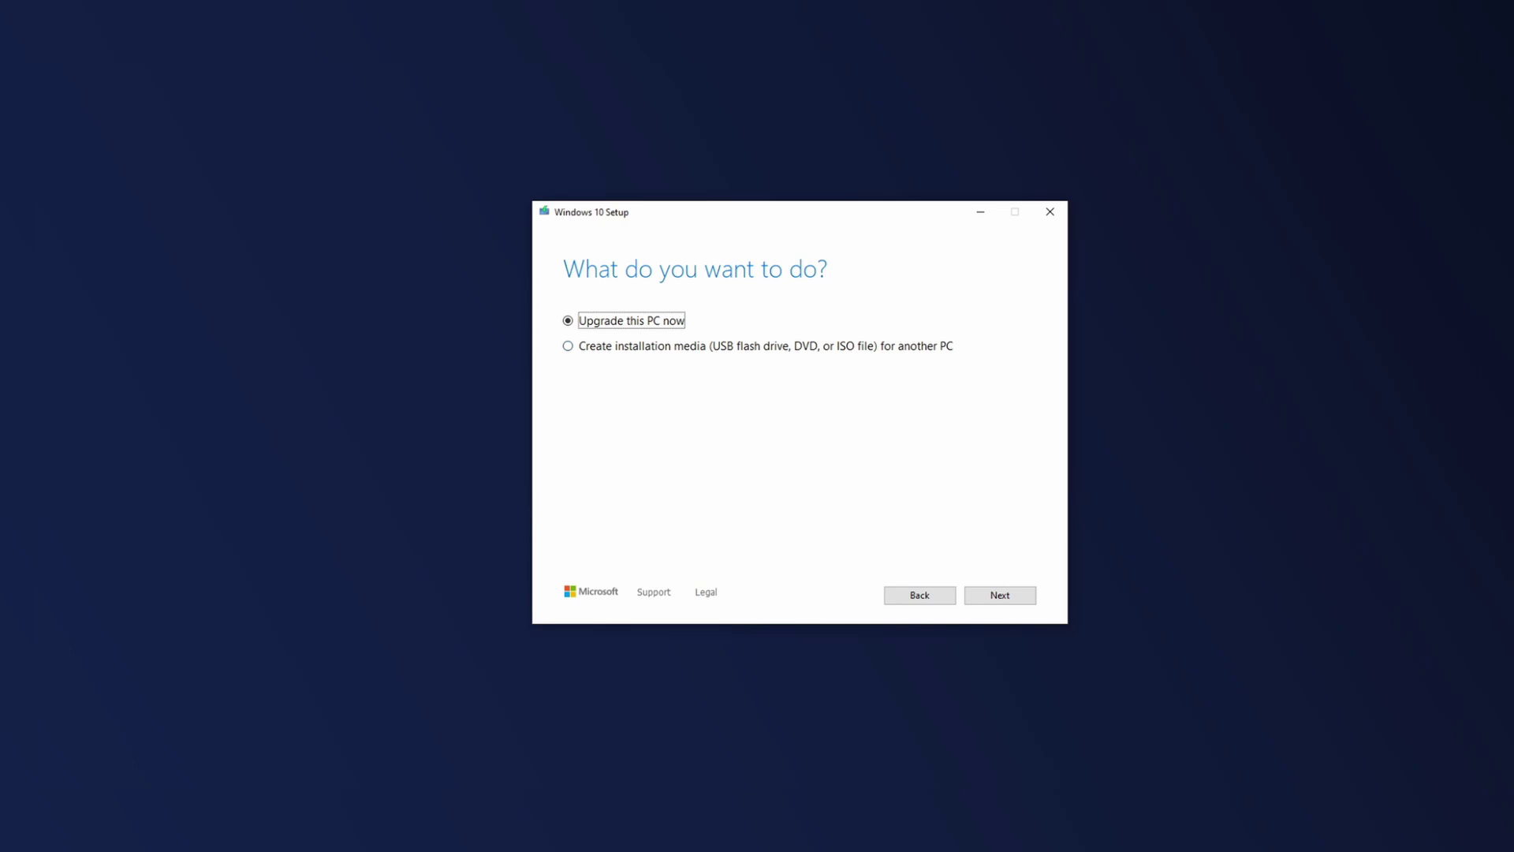
Choose installation media for another PC, with English (United States) Windows 10 for Both architectures.
{"action": "left_click", "coordinate": [765, 347]}
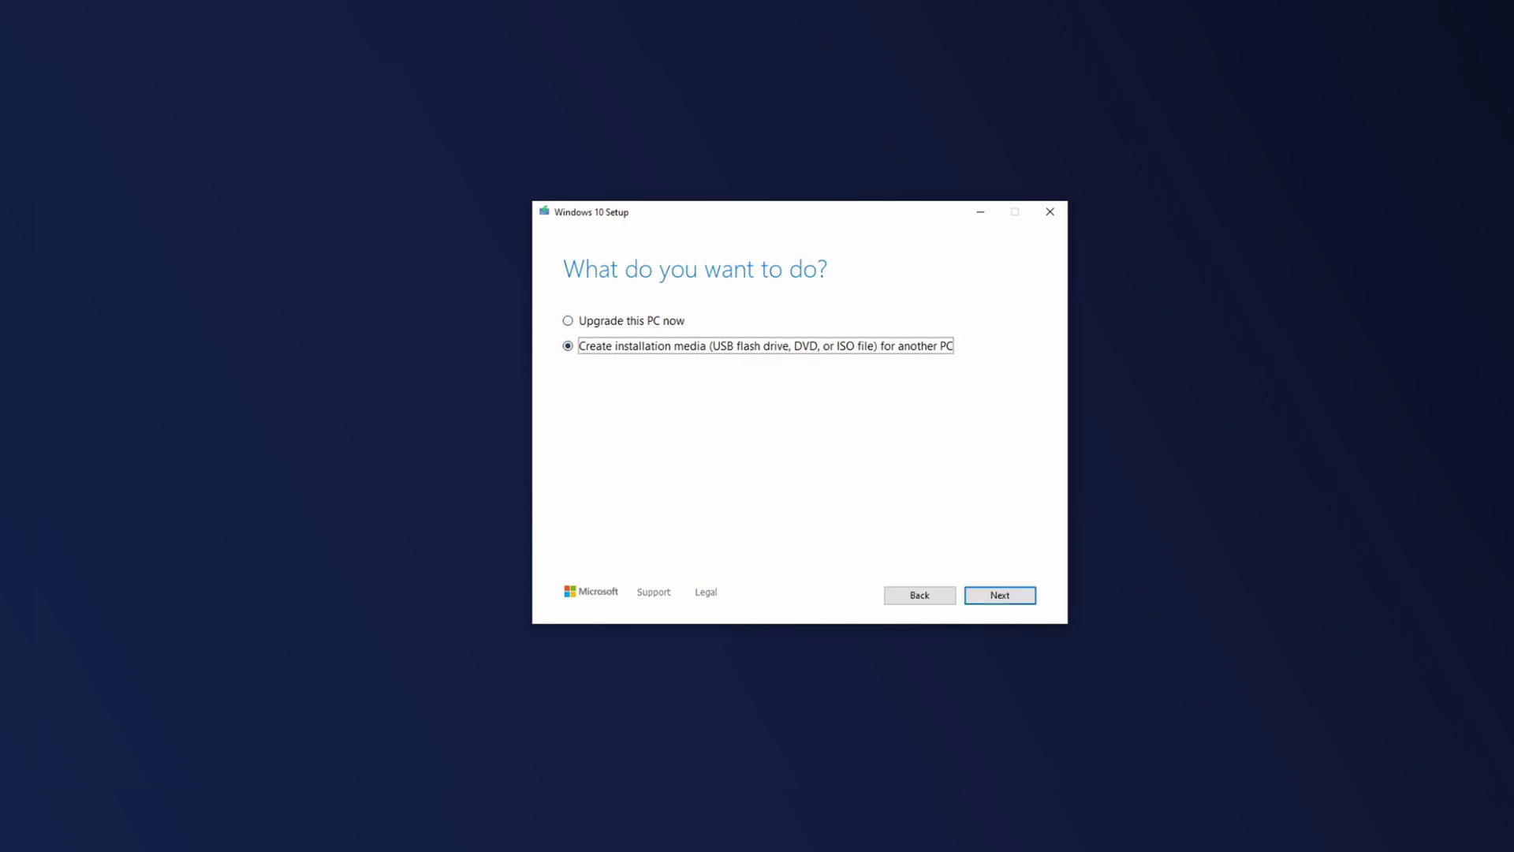
{"action": "left_click", "coordinate": [1000, 594]}
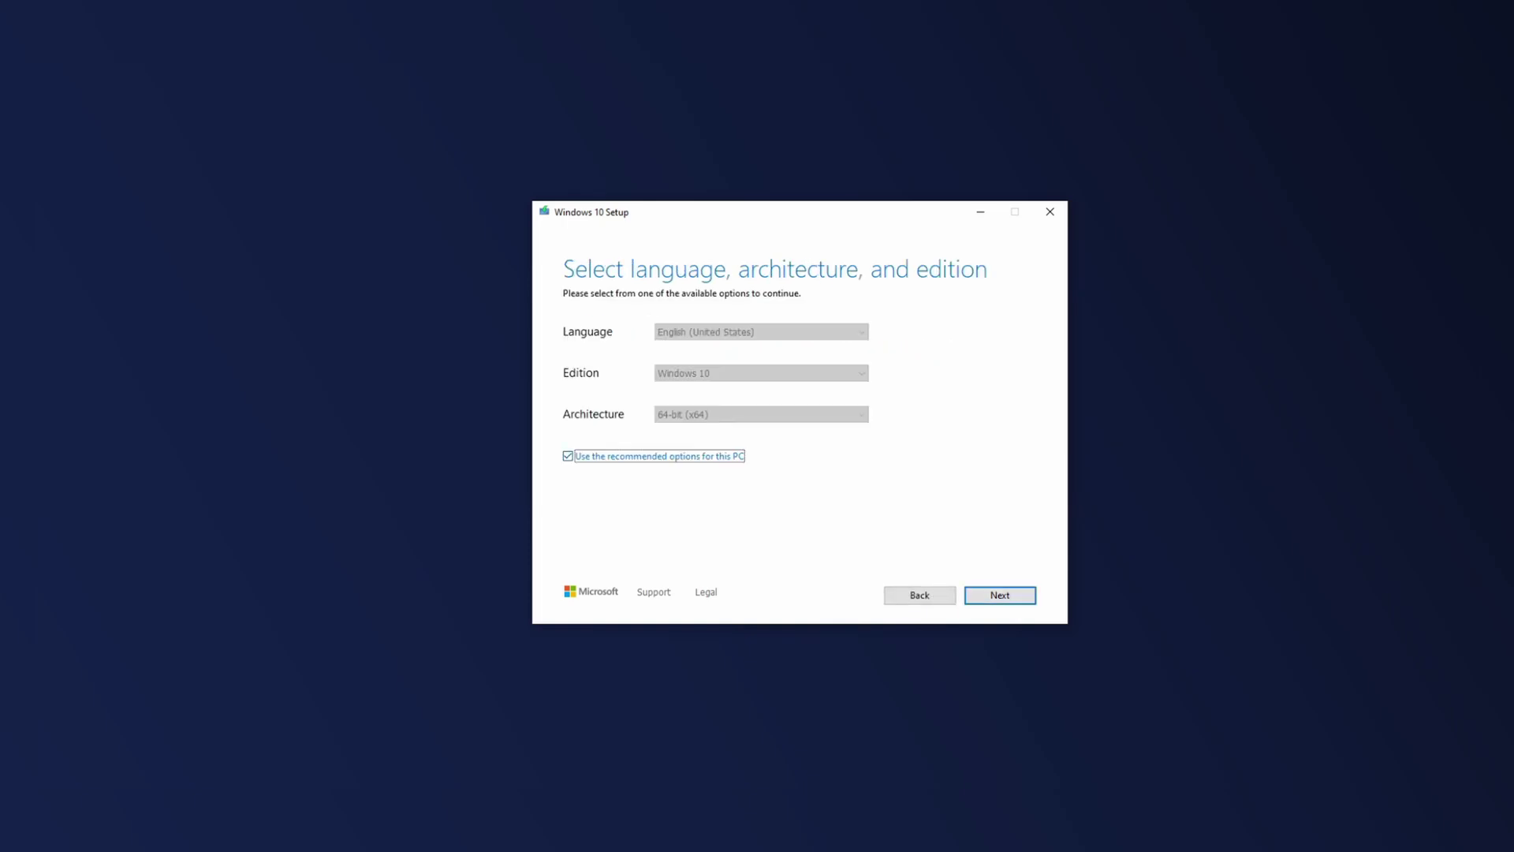
{"action": "key", "text": "space"}
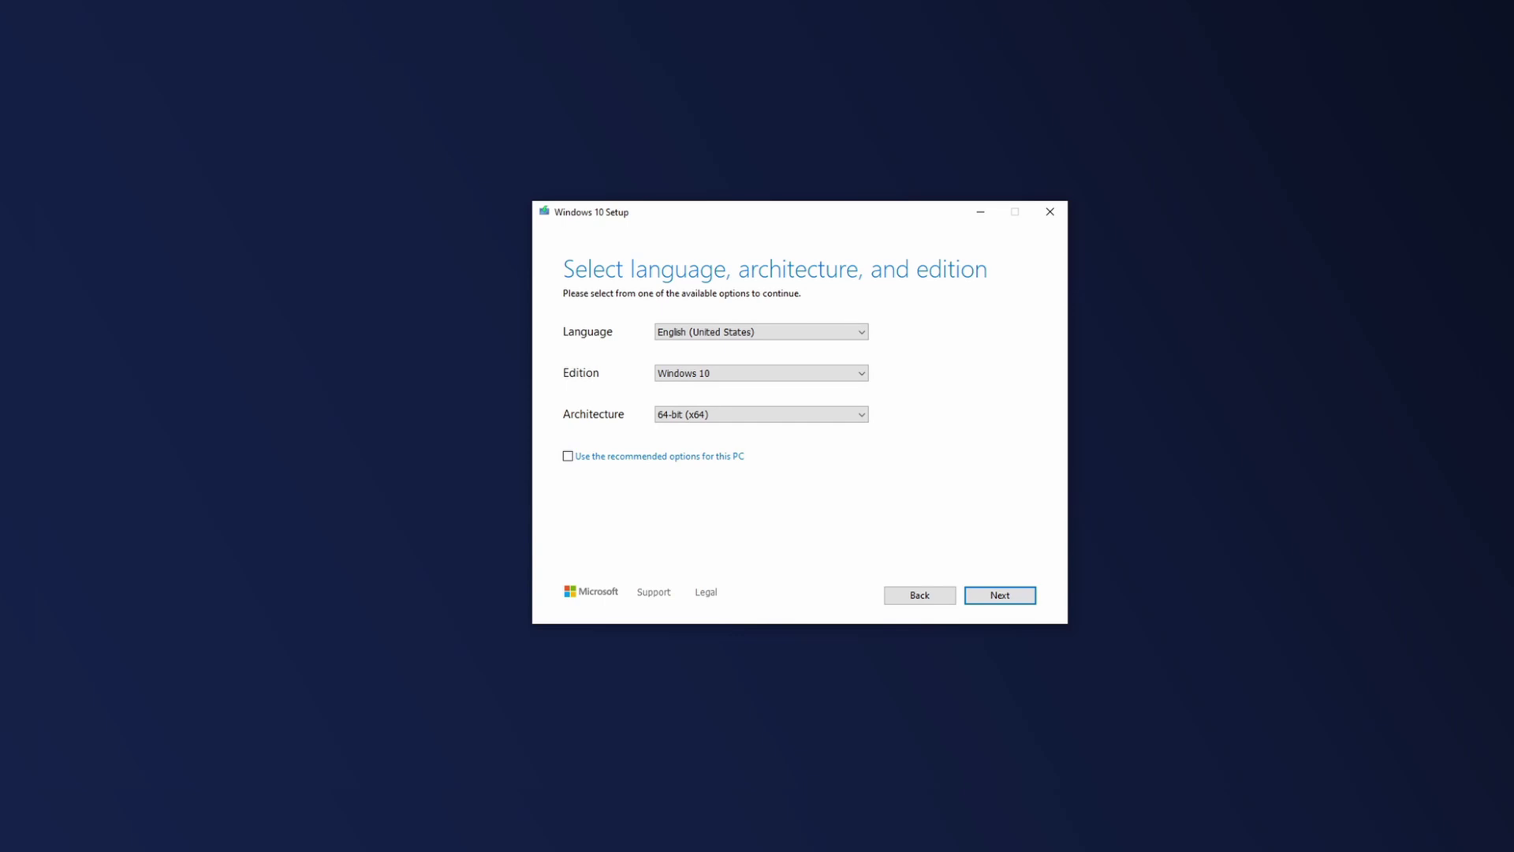
{"action": "key", "text": "shift+Tab"}
{"action": "key", "text": "alt+Down"}
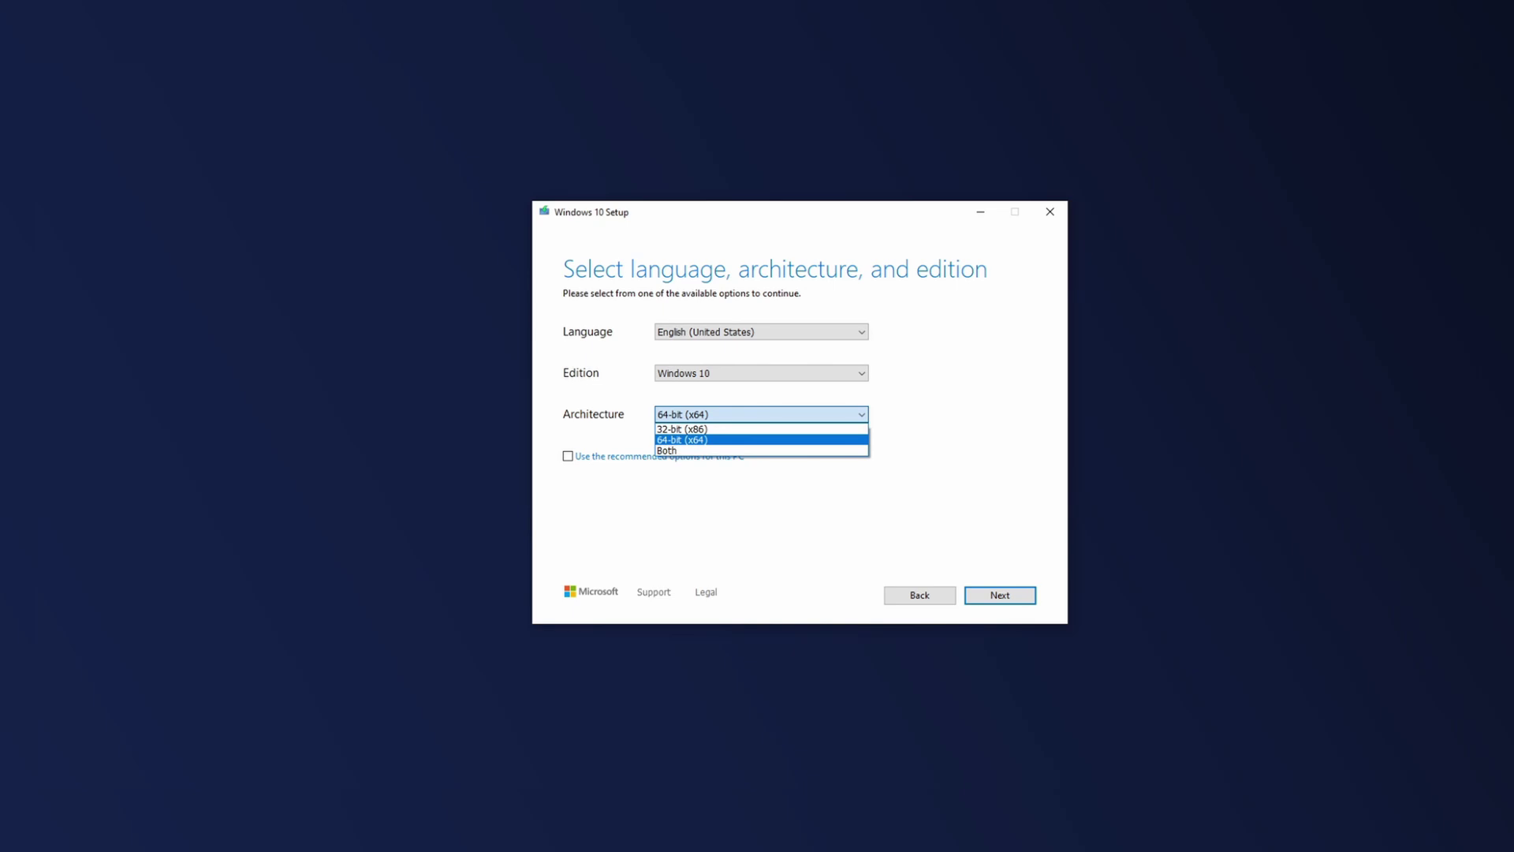
{"action": "key", "text": "Up"}
{"action": "key", "text": "Down"}
{"action": "key", "text": "Down"}
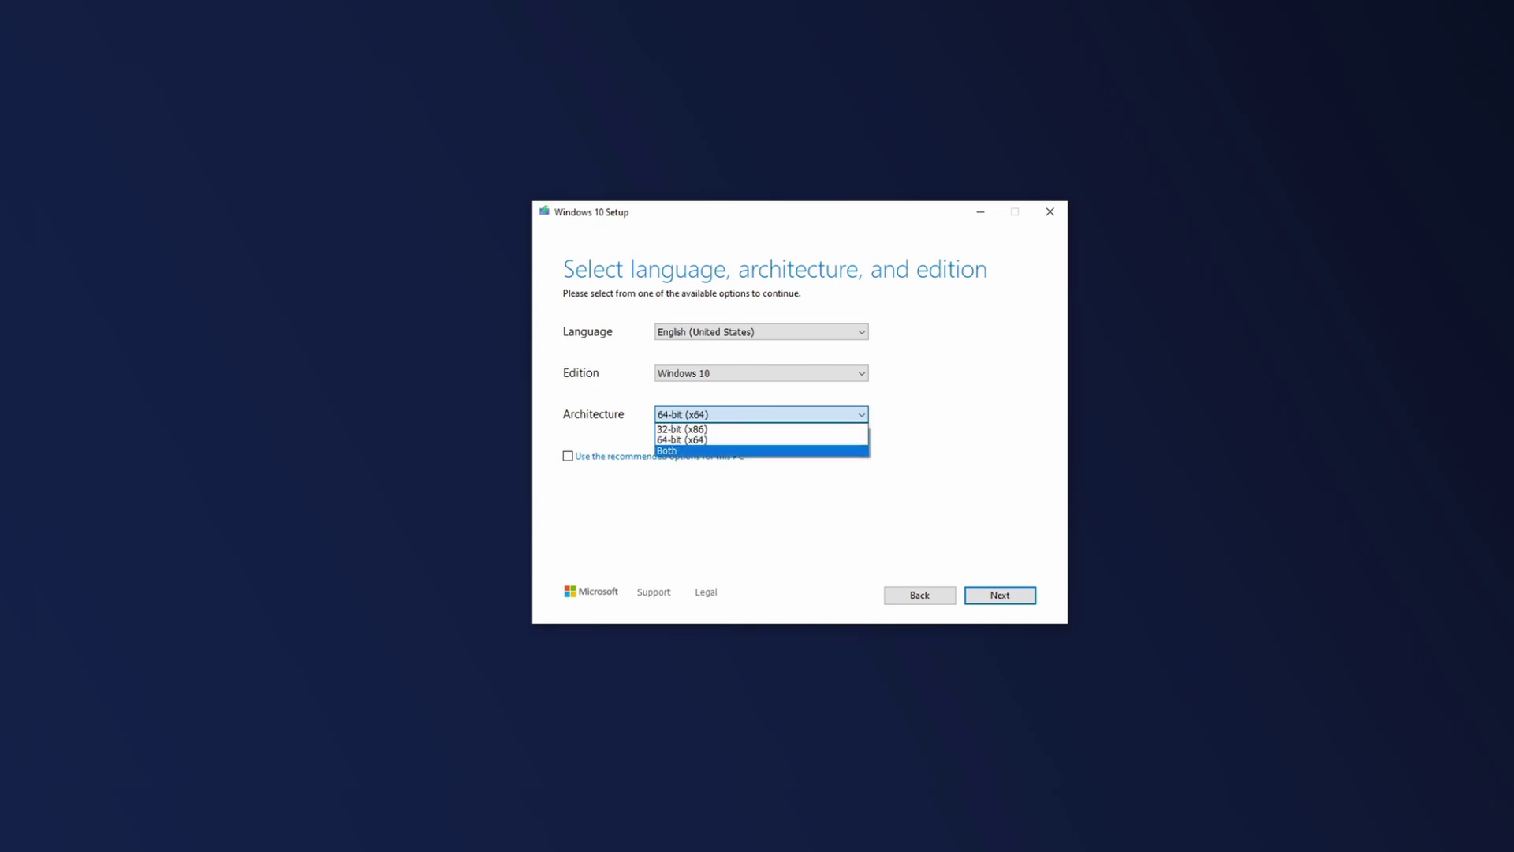
{"action": "key", "text": "Return"}
{"action": "key", "text": "Return"}
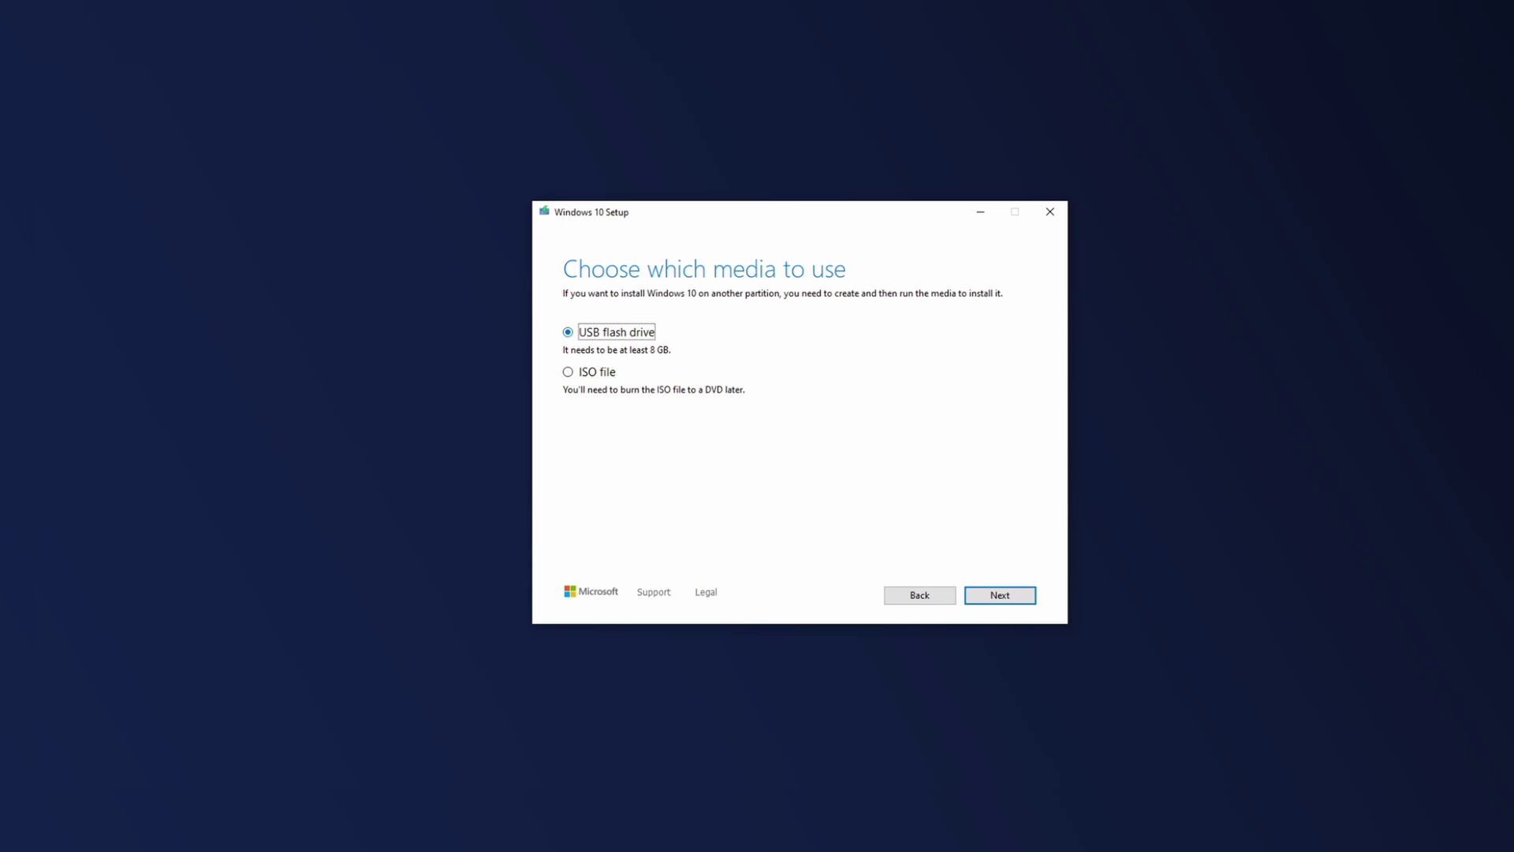
Write Windows 10 to USB flash drive F: (ZORIN OS 15) and wait until it is ready.
{"action": "key", "text": "Return"}
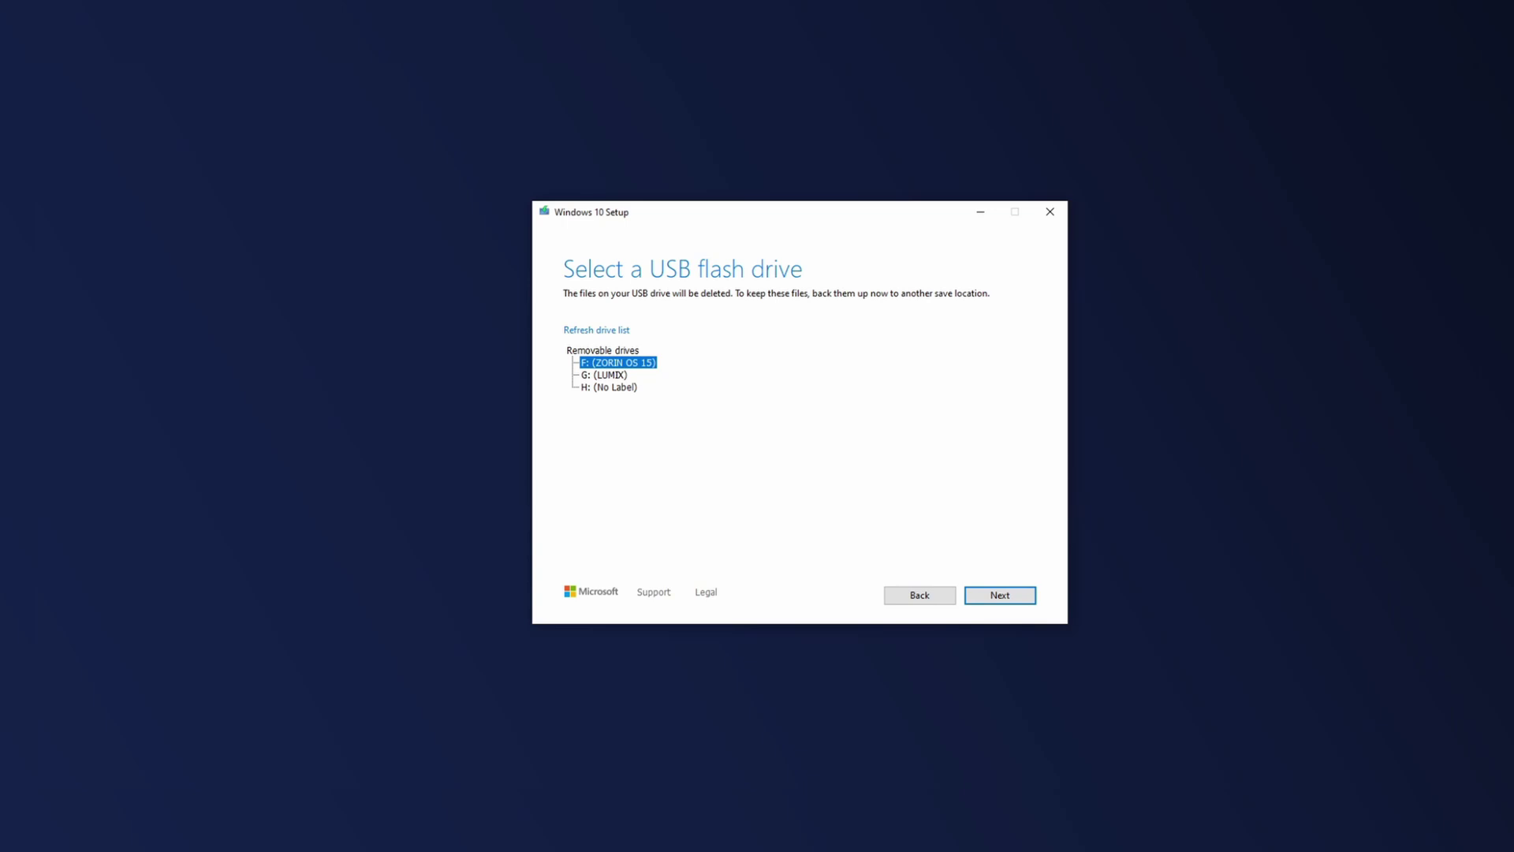
{"action": "key", "text": "Return"}
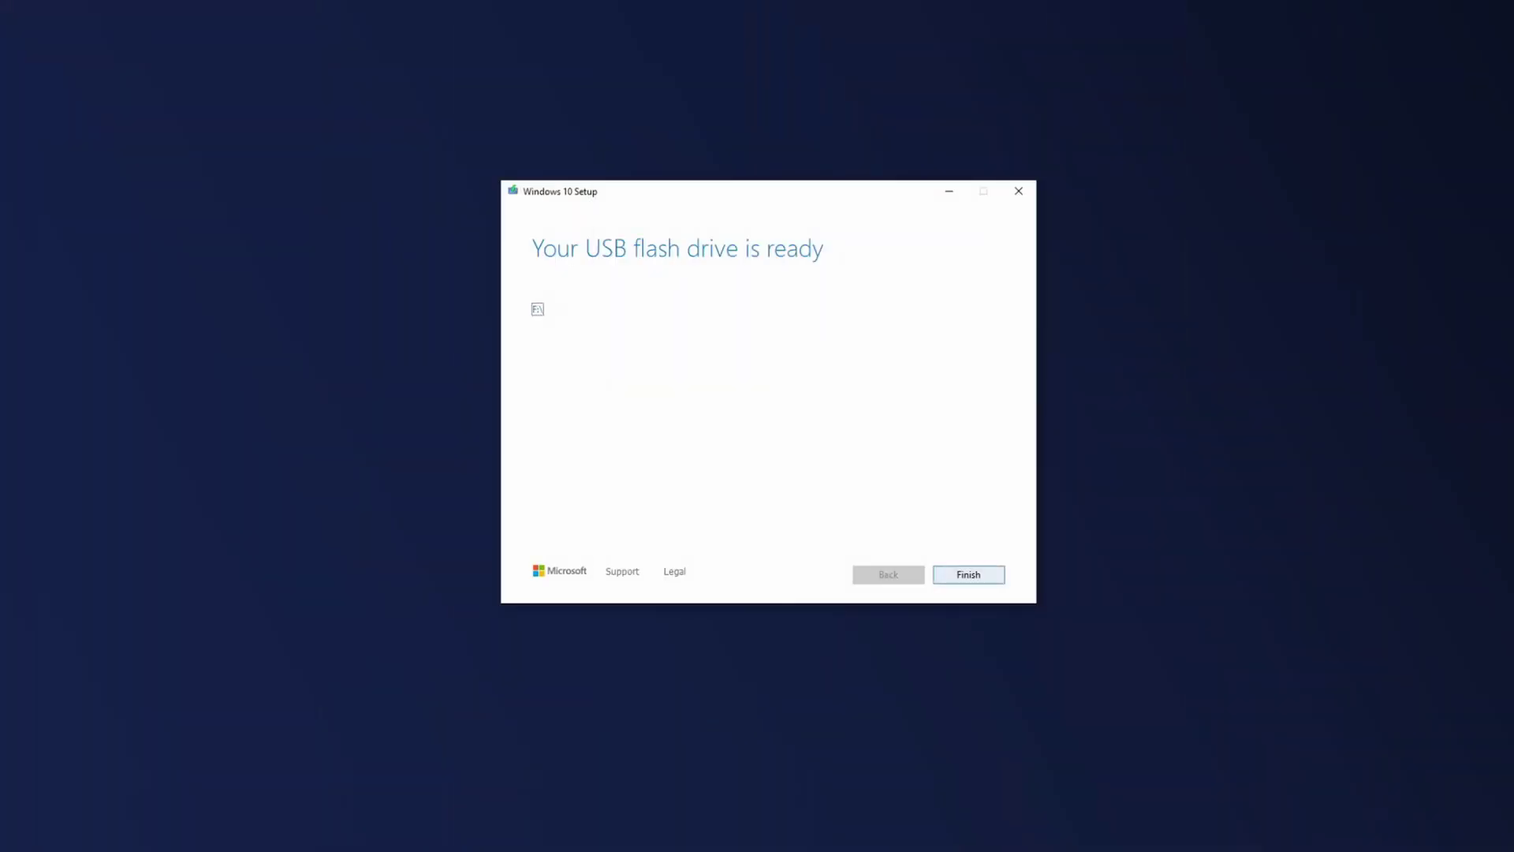
Click Finish to let the Media Creation Tool clean up and close.
{"action": "left_click", "coordinate": [969, 574]}
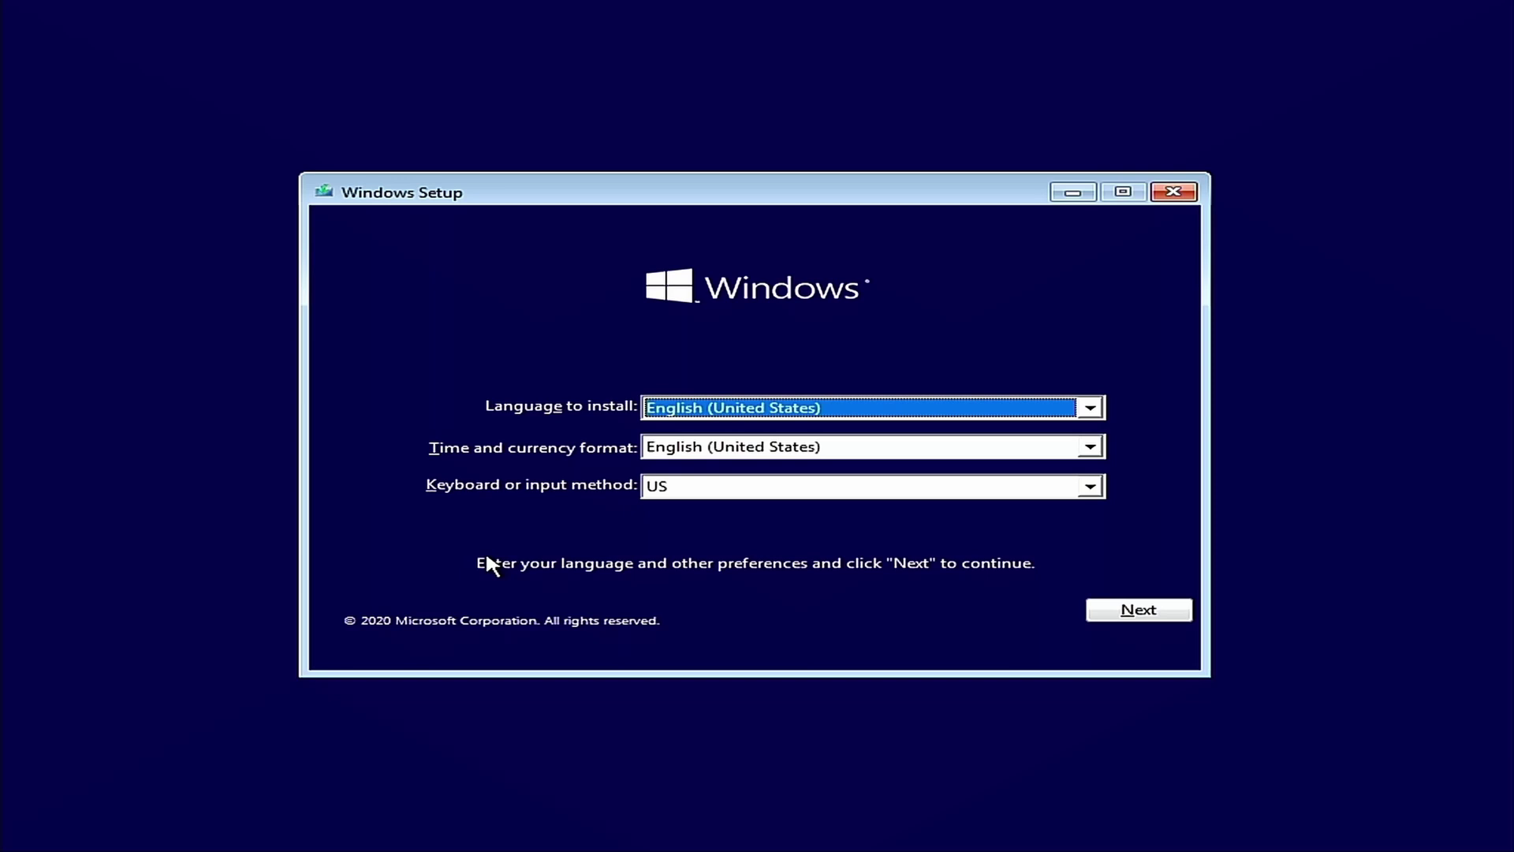
Keep English (United States), choose Install now, then Custom: Install Windows only (advanced).
{"action": "key", "text": "Return"}
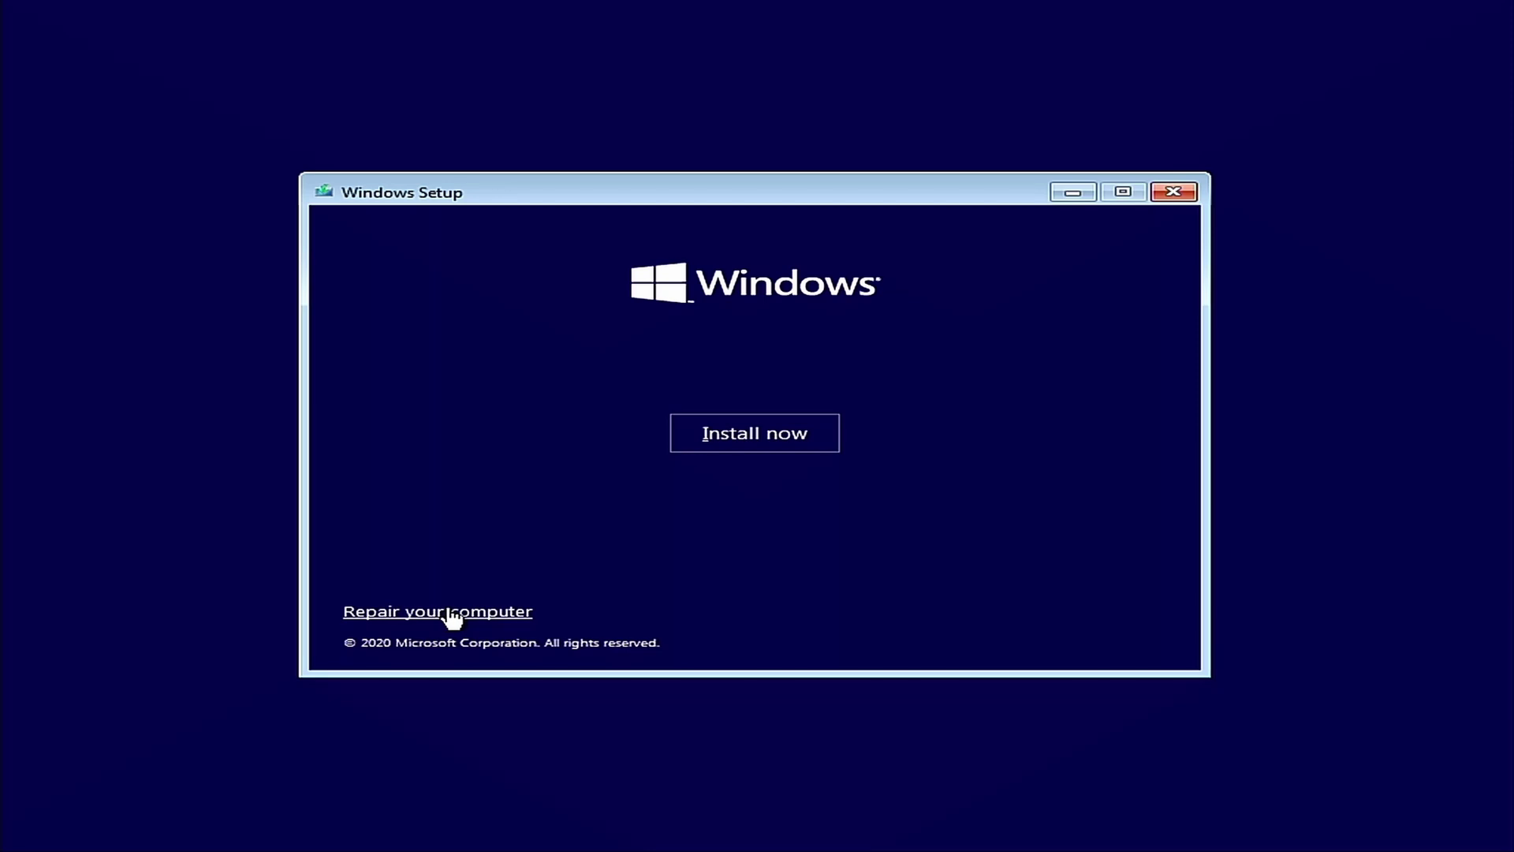
{"action": "left_click", "coordinate": [749, 440]}
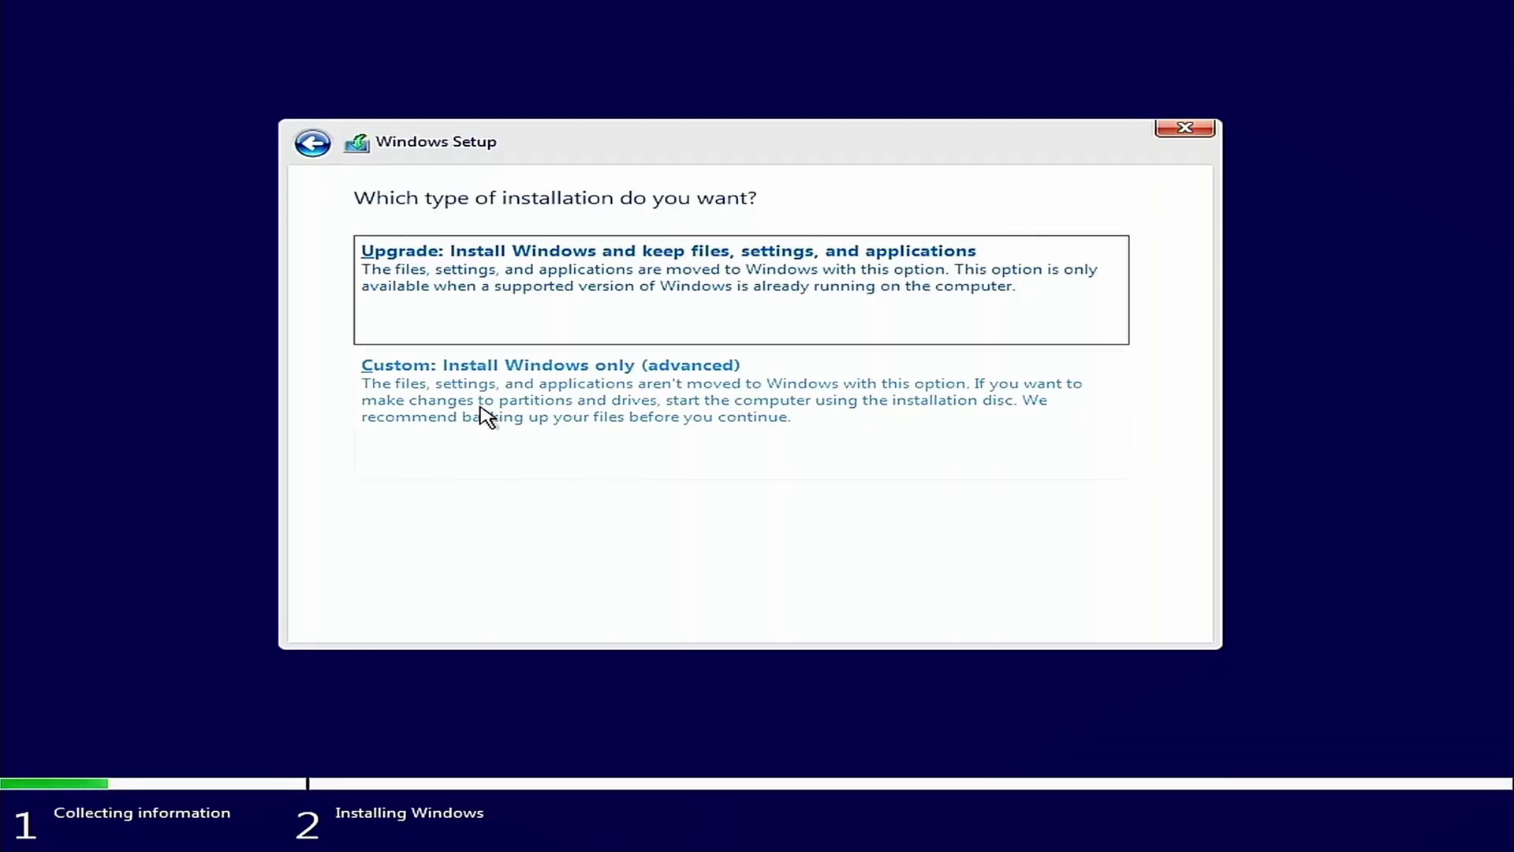
{"action": "left_click", "coordinate": [471, 389]}
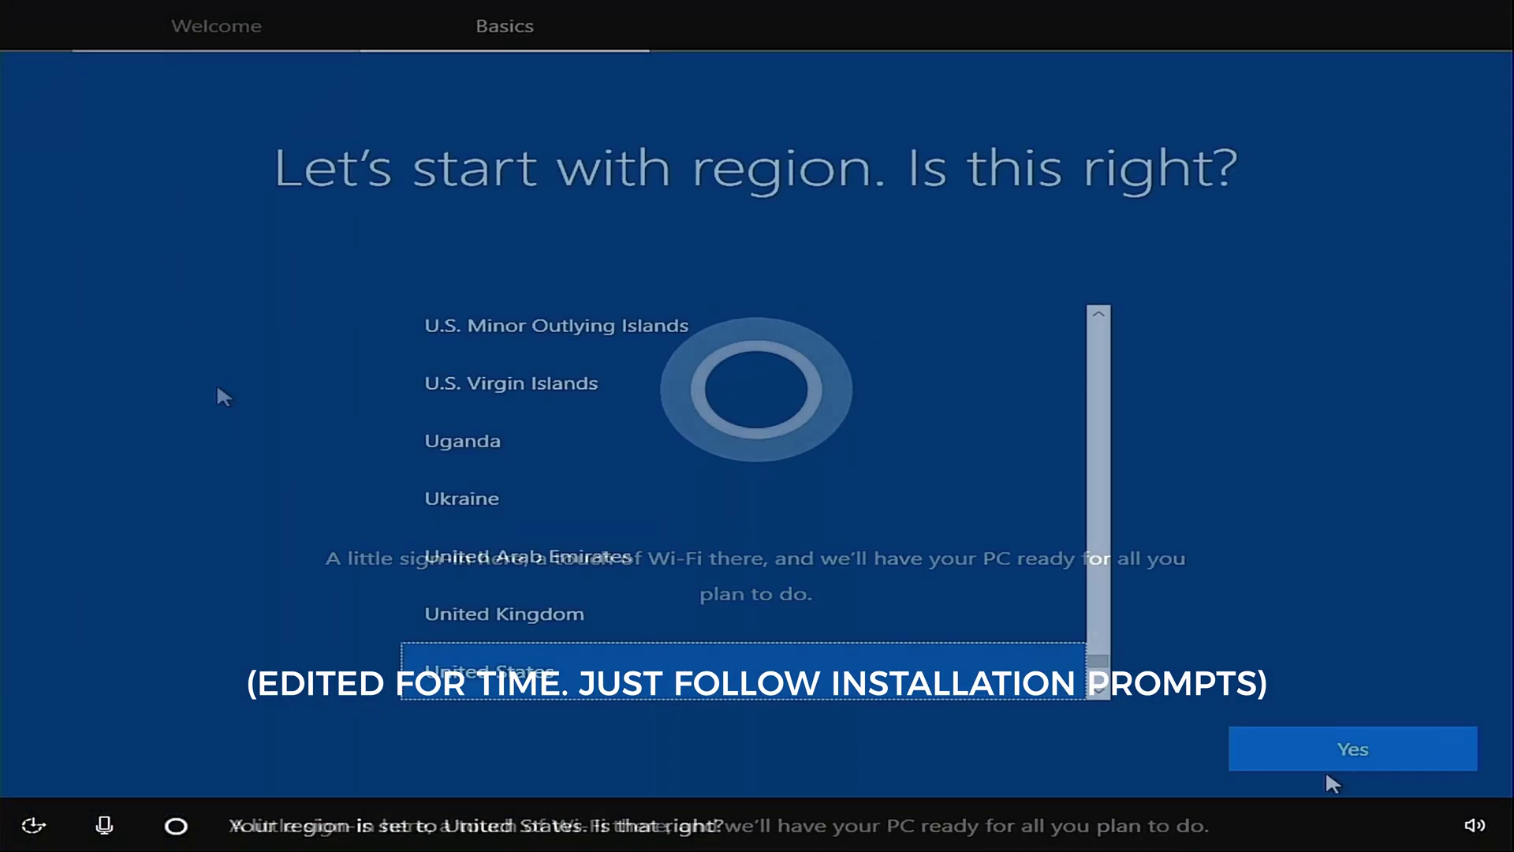
Accept United States as the region and choose an Offline account instead of Microsoft sign-in.
{"action": "left_click", "coordinate": [1324, 747]}
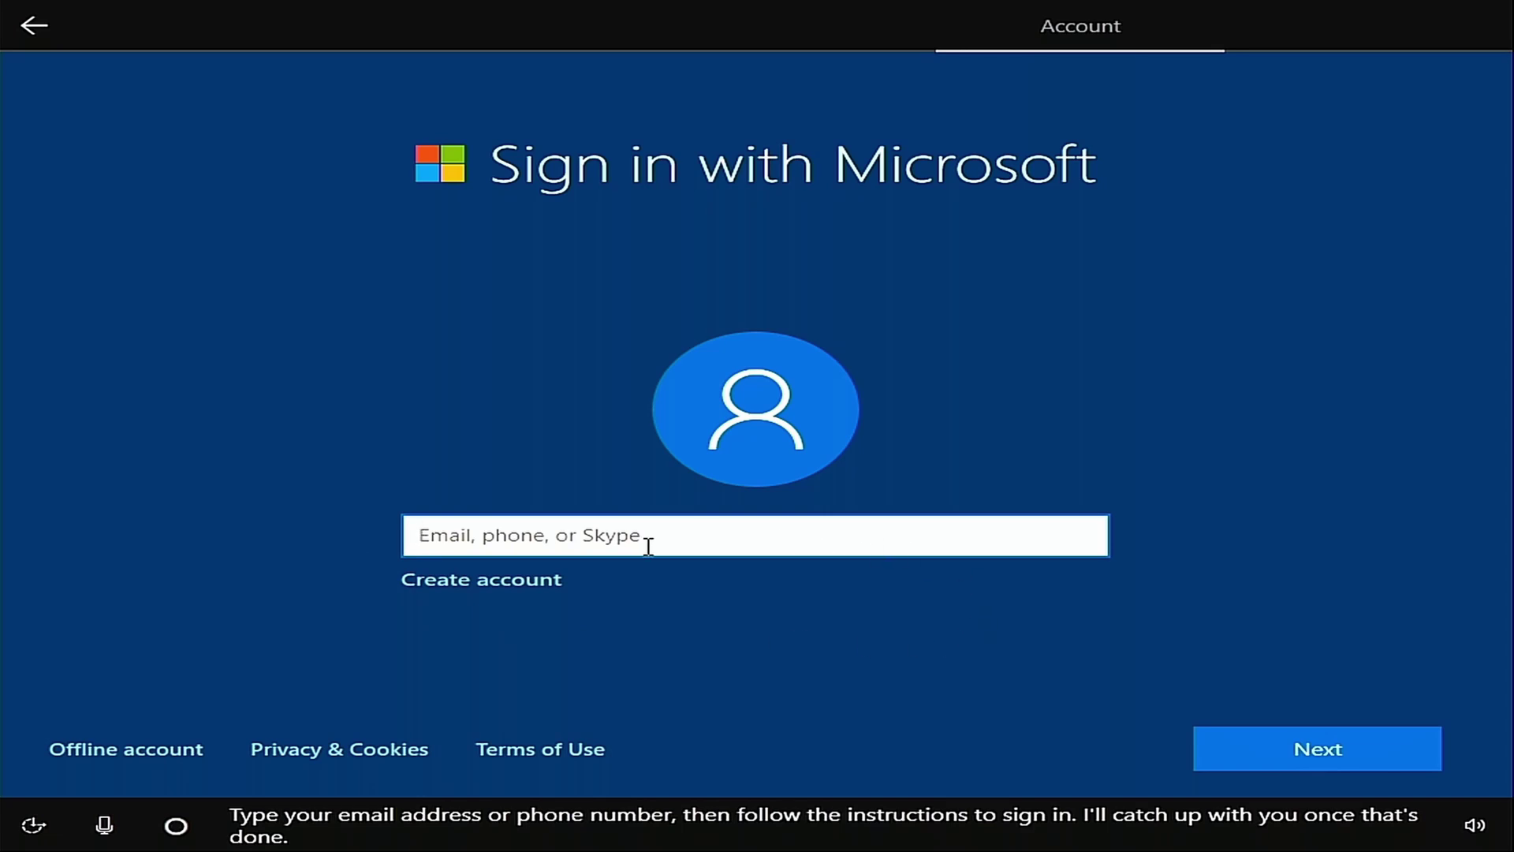
{"action": "left_click", "coordinate": [106, 748]}
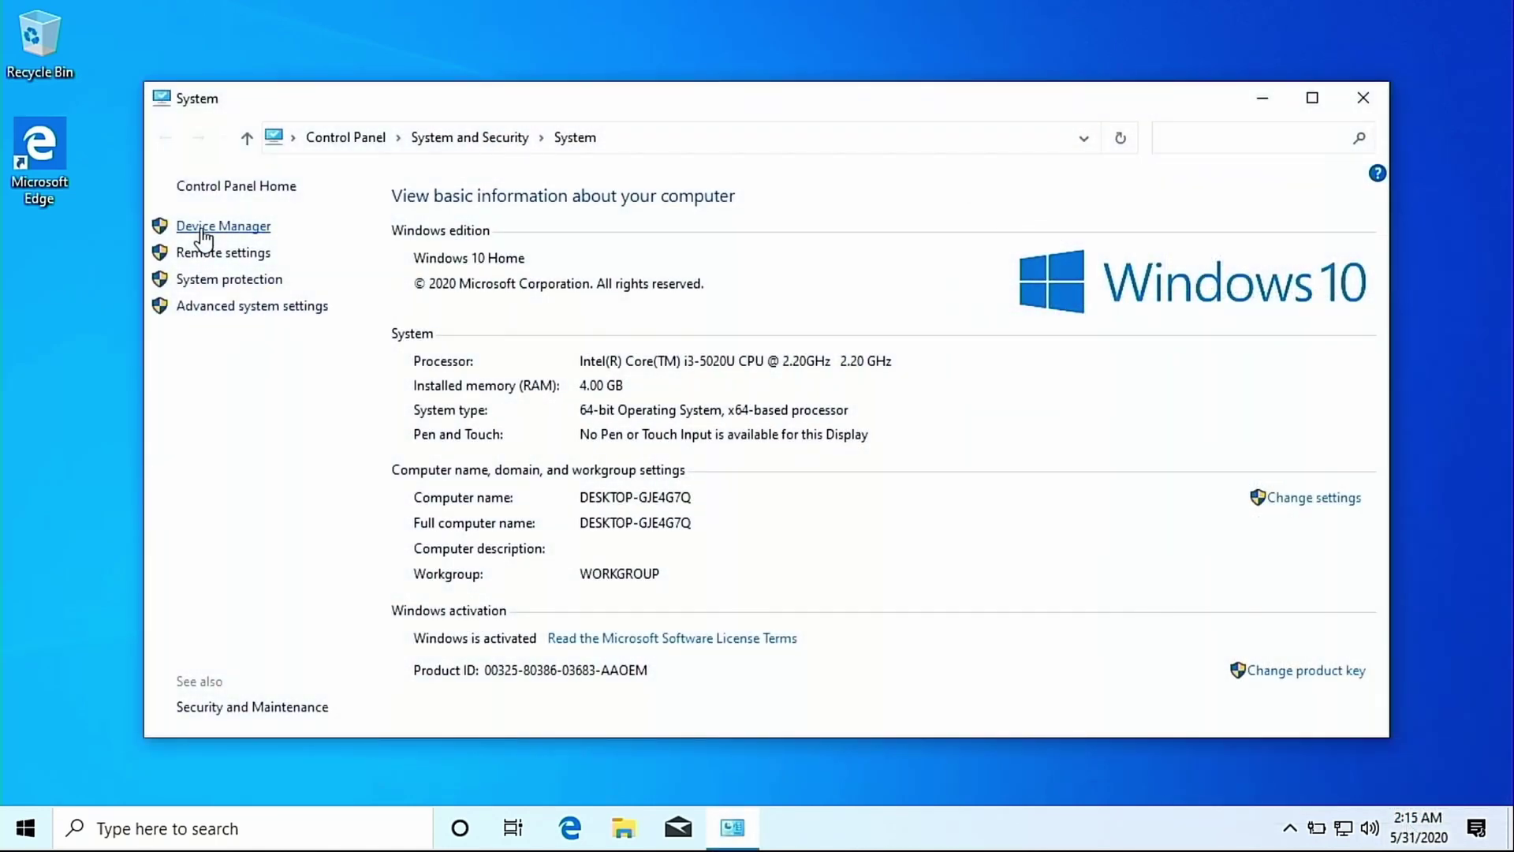
Scan Device Manager's hardware categories for driver warnings, then close it and the System window.
{"action": "left_click", "coordinate": [204, 232]}
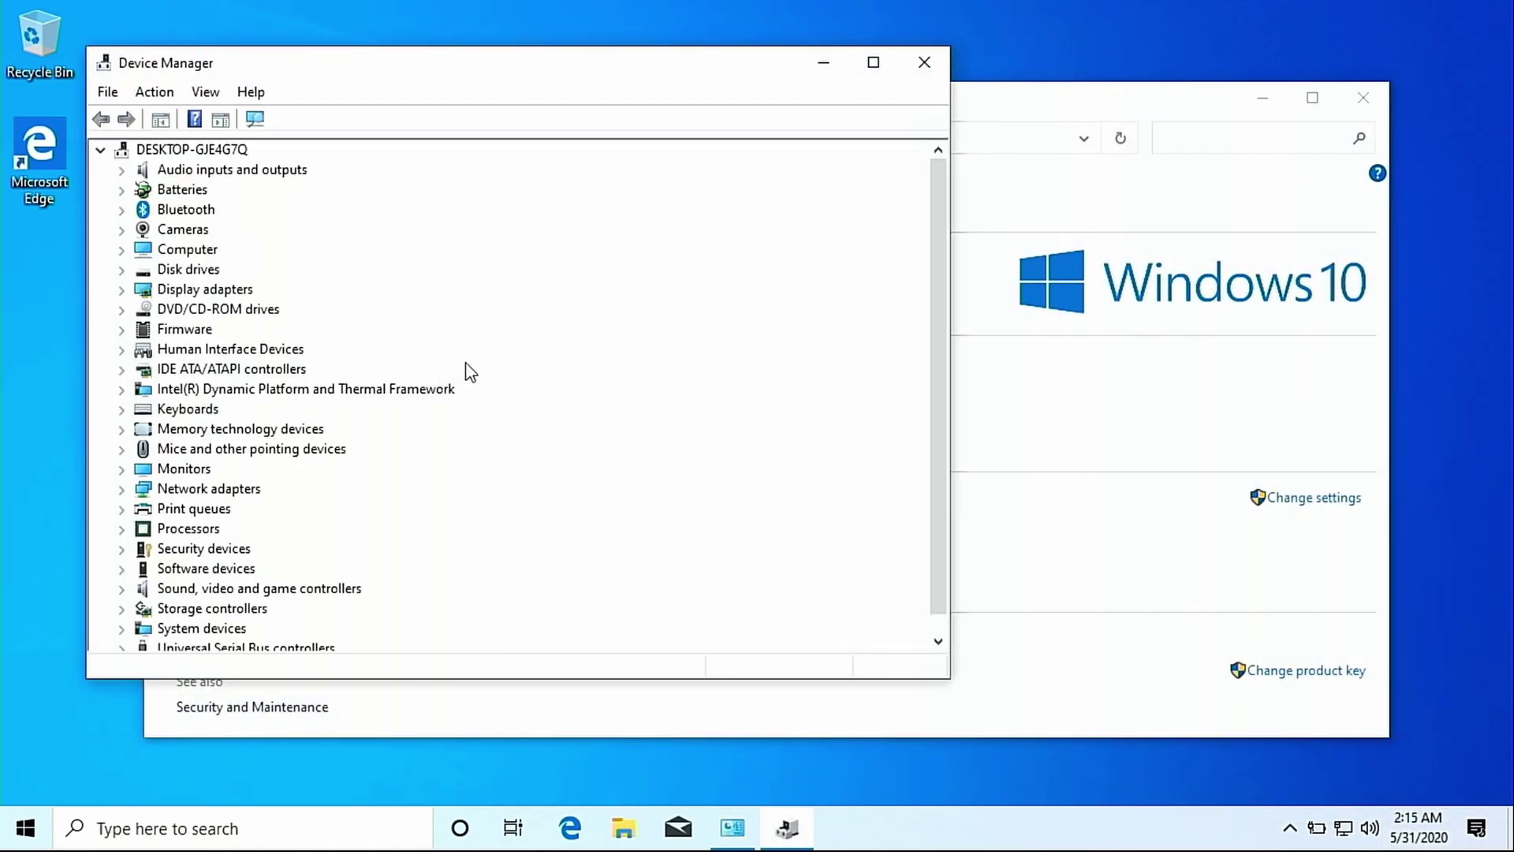
{"action": "scroll", "coordinate": [424, 255], "scroll_direction": "down", "scroll_amount": 1}
{"action": "scroll", "coordinate": [424, 256], "scroll_direction": "up", "scroll_amount": 1}
{"action": "scroll", "coordinate": [364, 450], "scroll_direction": "down", "scroll_amount": 1}
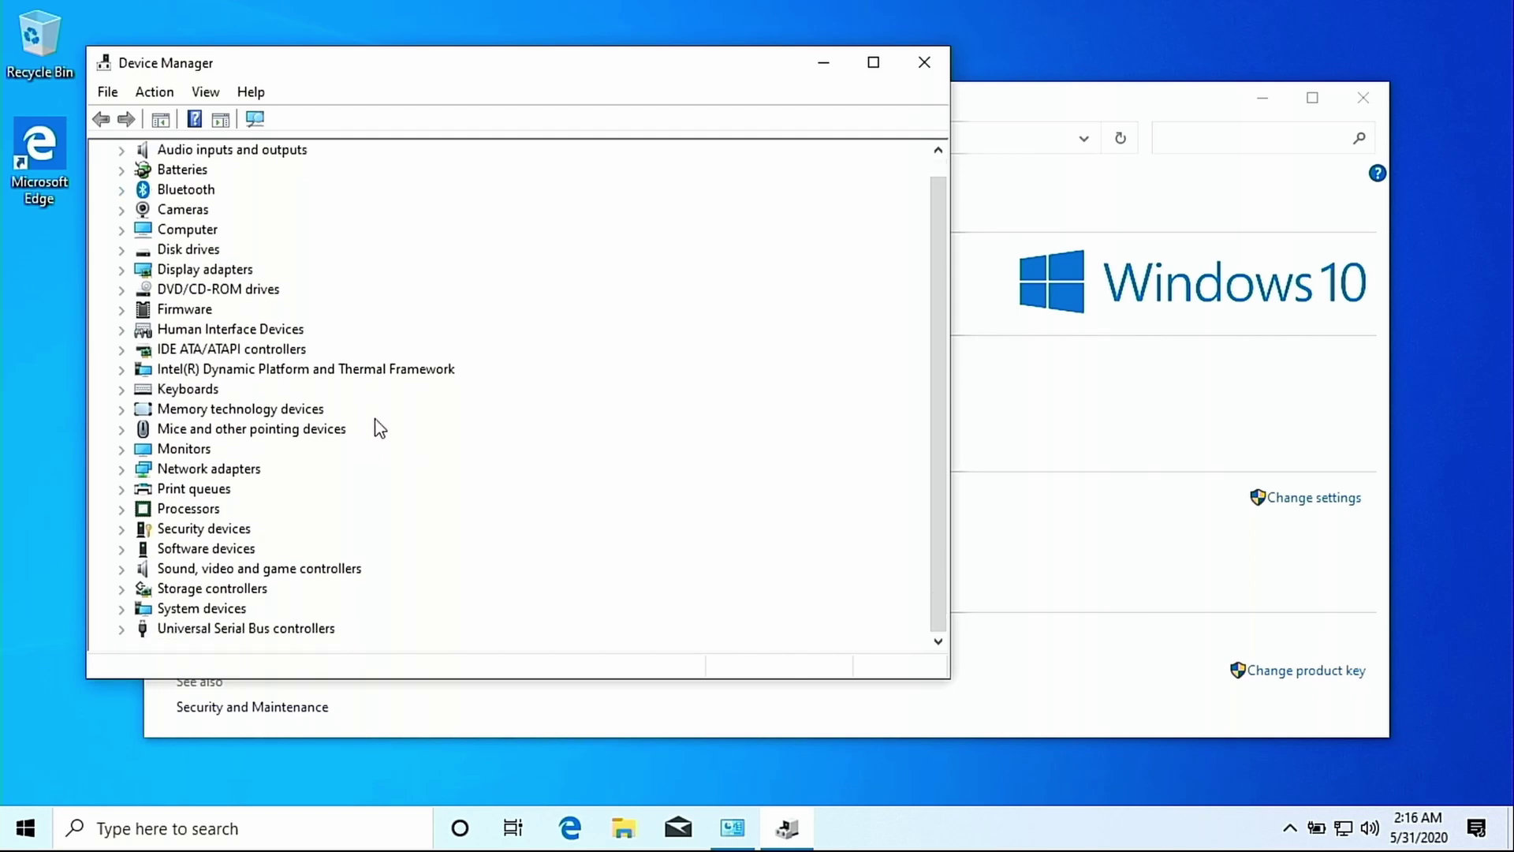
{"action": "scroll", "coordinate": [379, 425], "scroll_direction": "up", "scroll_amount": 1}
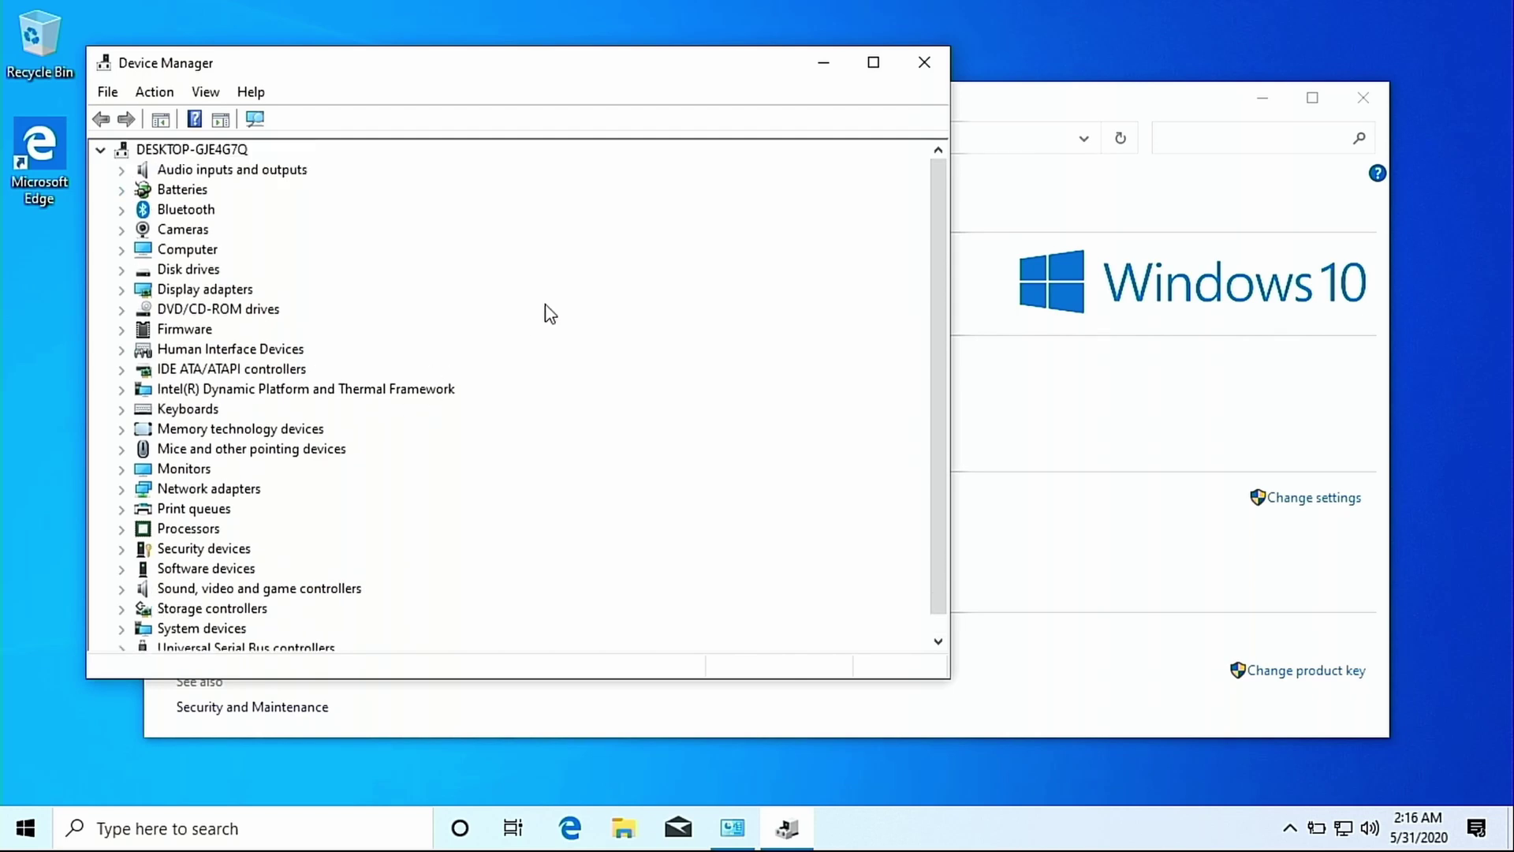
{"action": "left_click", "coordinate": [930, 60]}
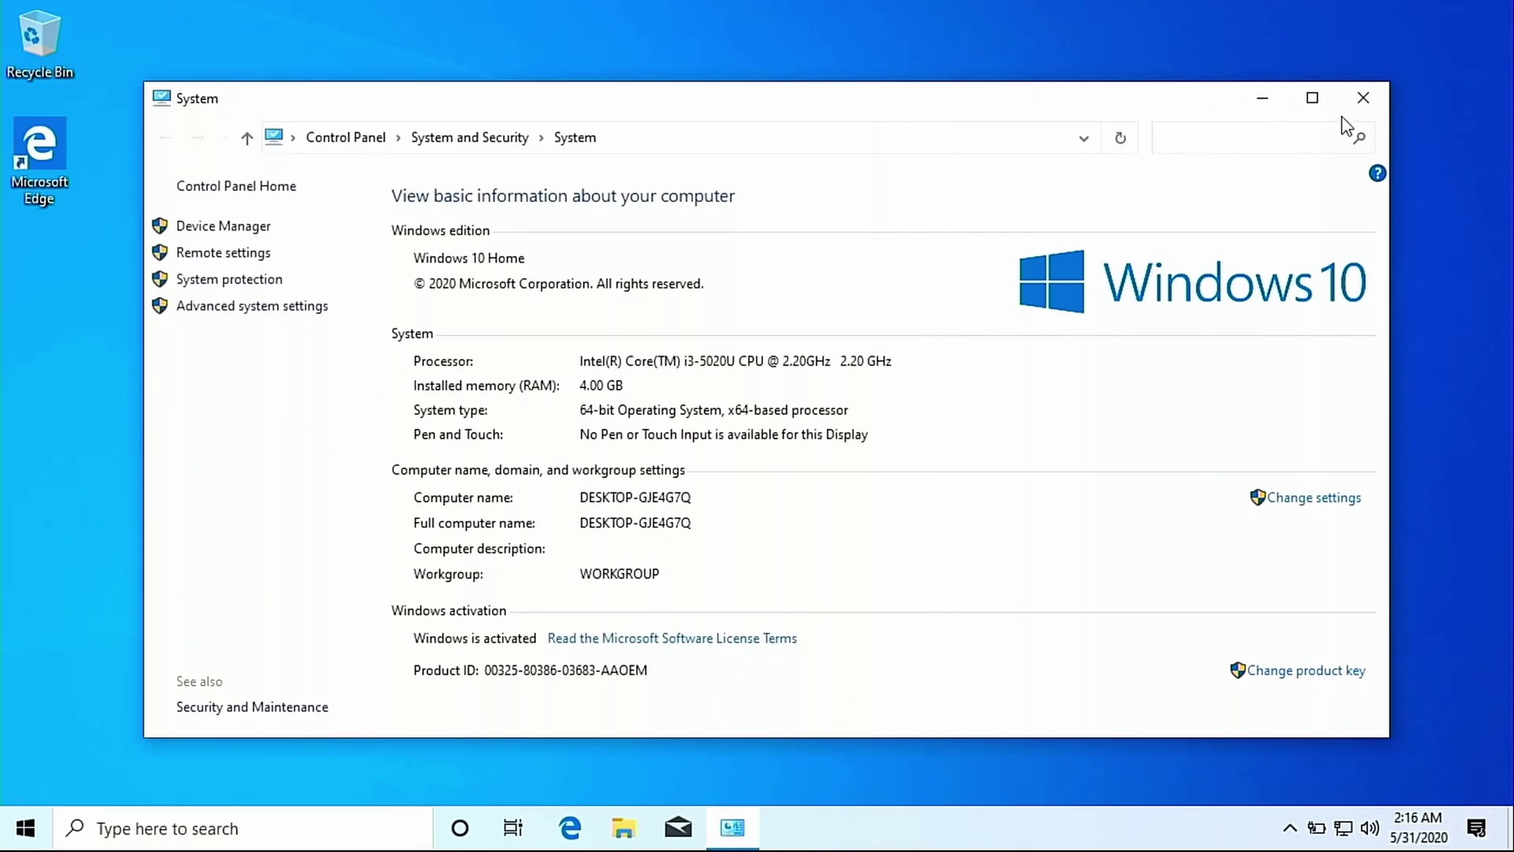
{"action": "left_click", "coordinate": [1364, 97]}
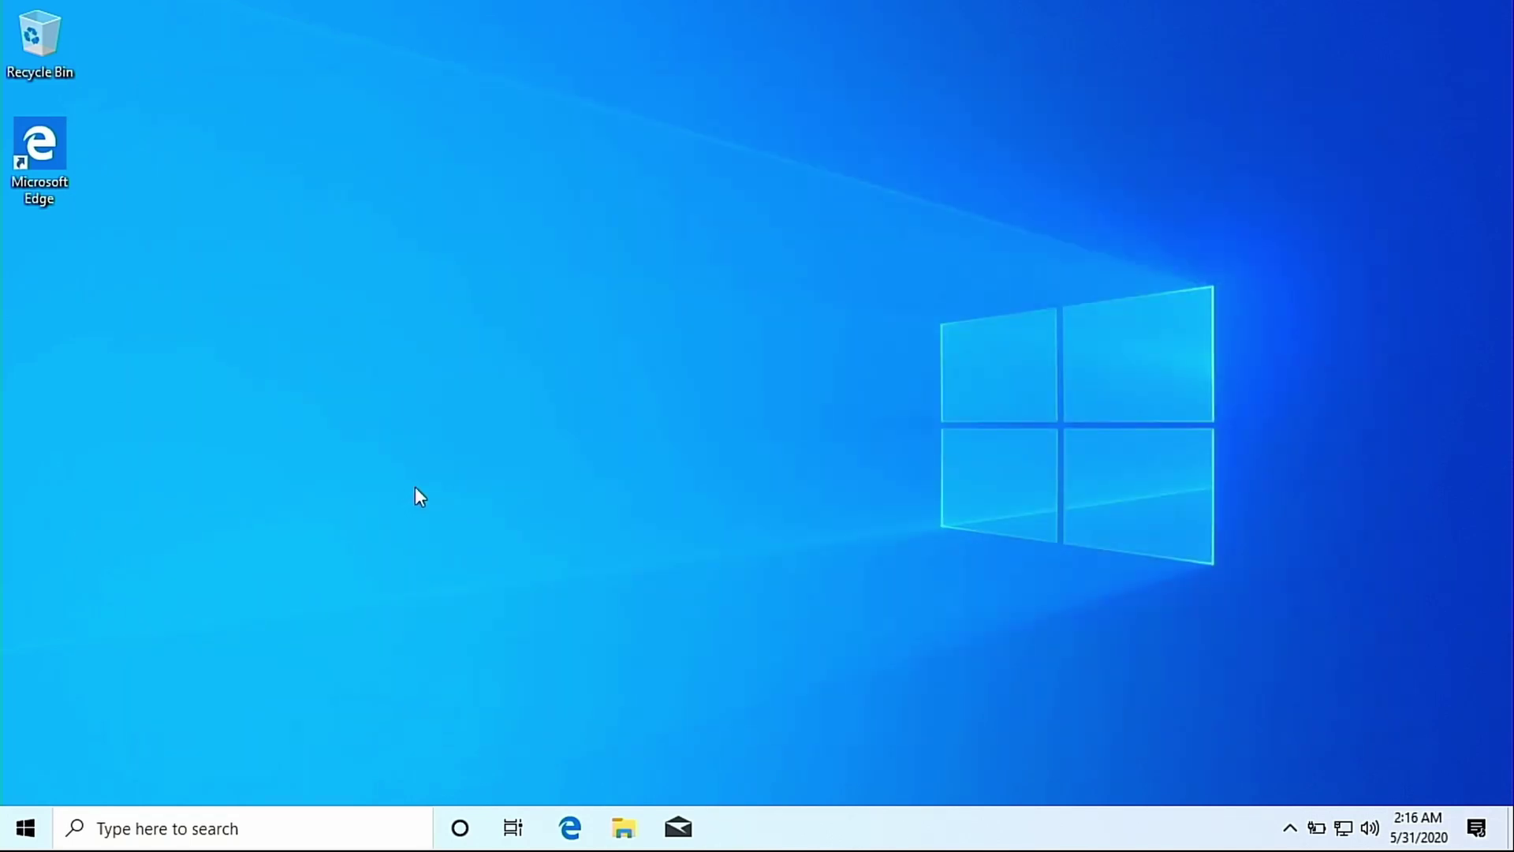